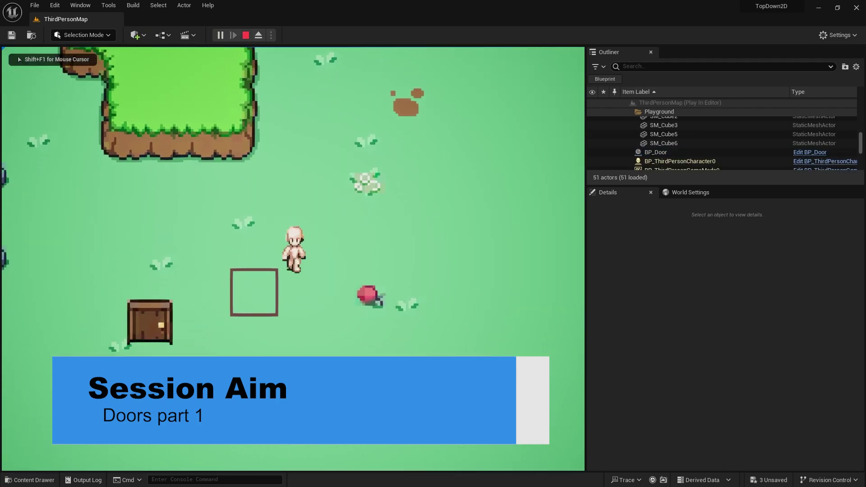
- Walk the character around the door in the running game
key("s")
key("a")
key("w")
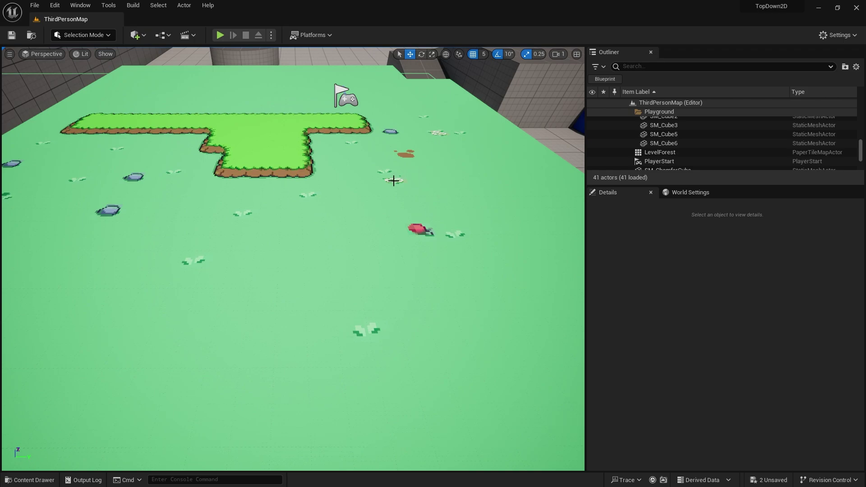
- Create an Actor Blueprint named BP_Door in the Interactives folder
right_click_drag(308, 208, 292, 199)
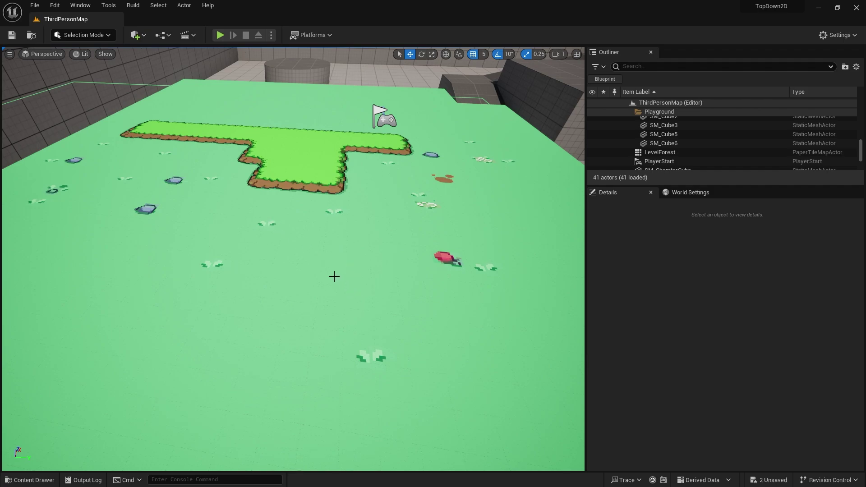
left_click(30, 480)
double_click(254, 289)
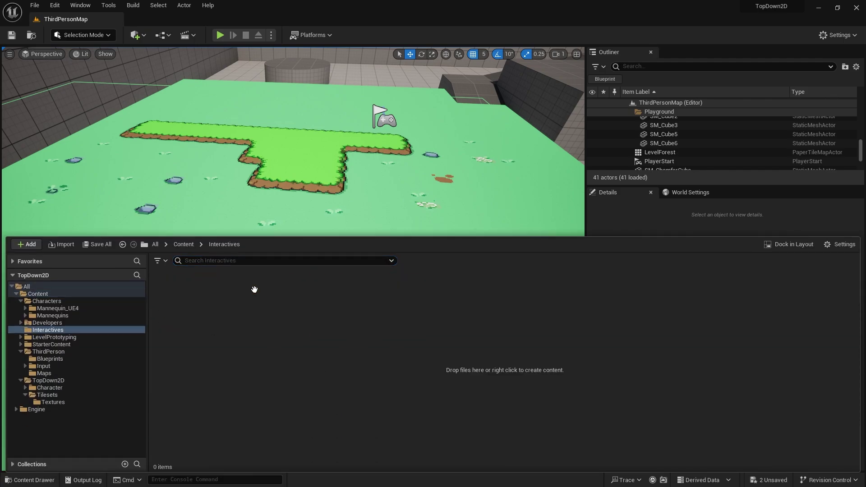
right_click(181, 340)
left_click(238, 217)
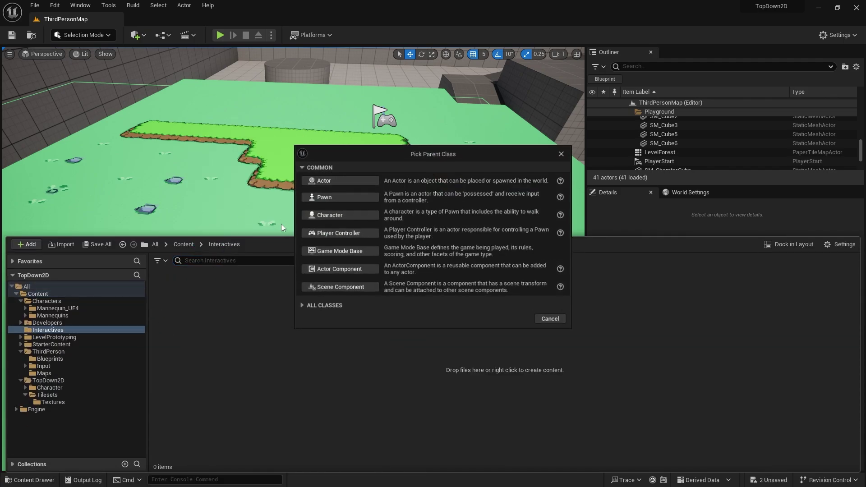
left_click(332, 195)
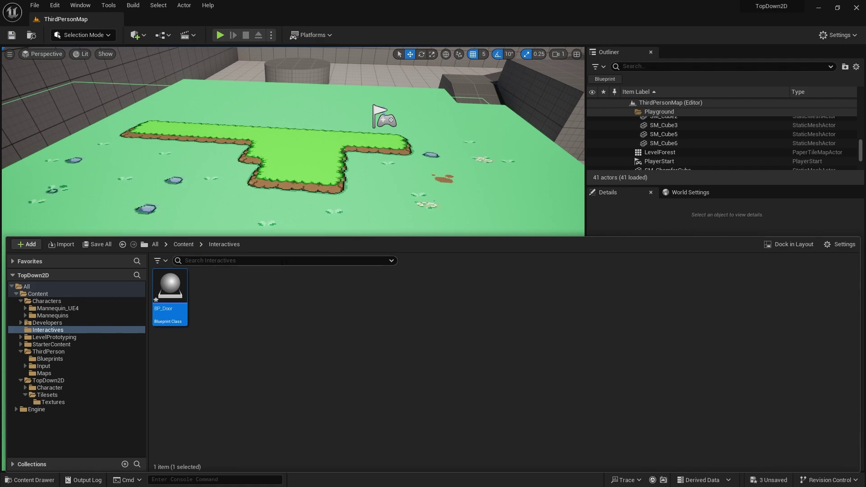
- Add a Paper Sprite component to BP_Door and assign wooden_door_b_Sprite_0 as its source sprite
double_click(178, 289)
left_click(22, 64)
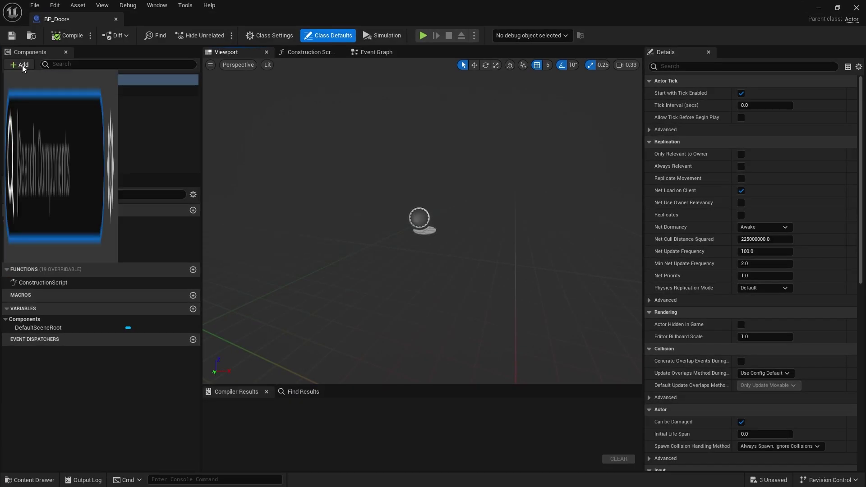
type("sprite")
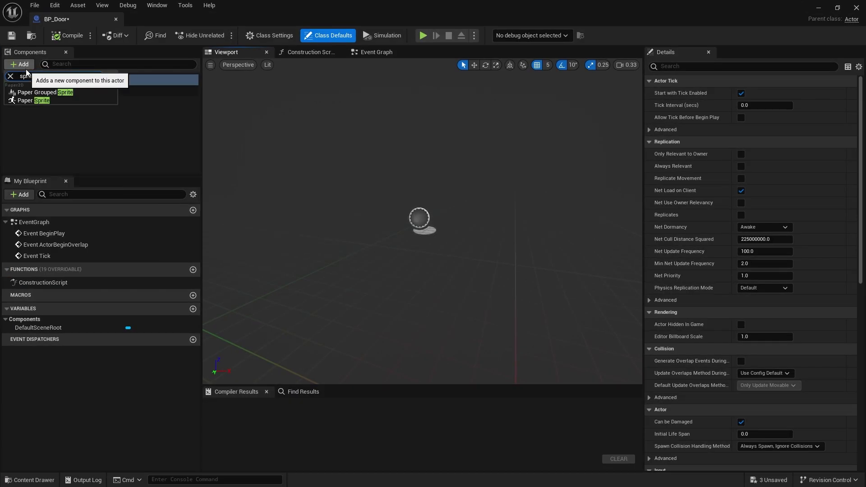
left_click(36, 101)
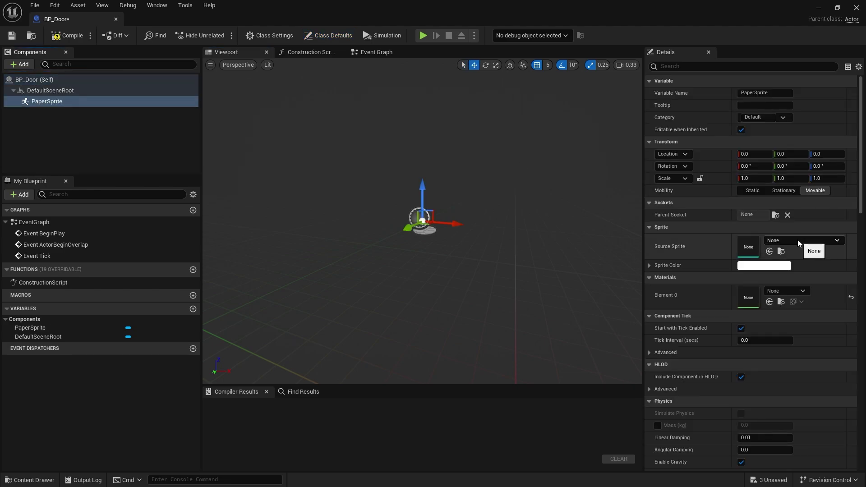
left_click(798, 242)
type("door")
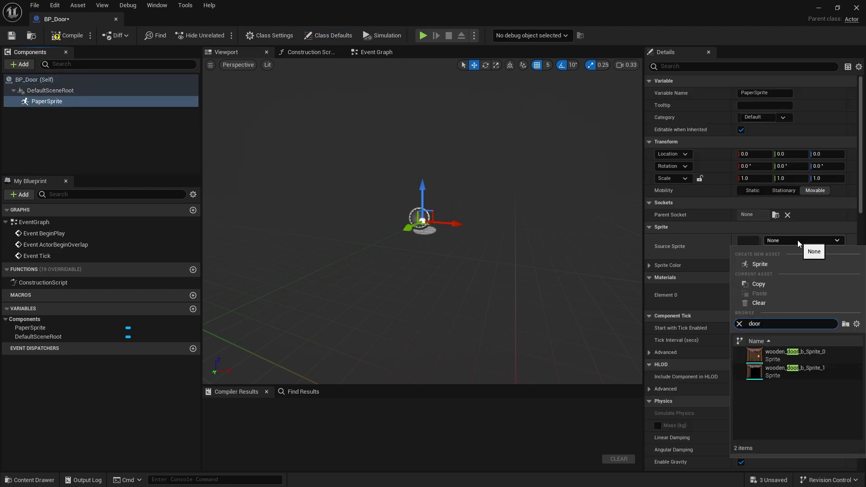
left_click(802, 351)
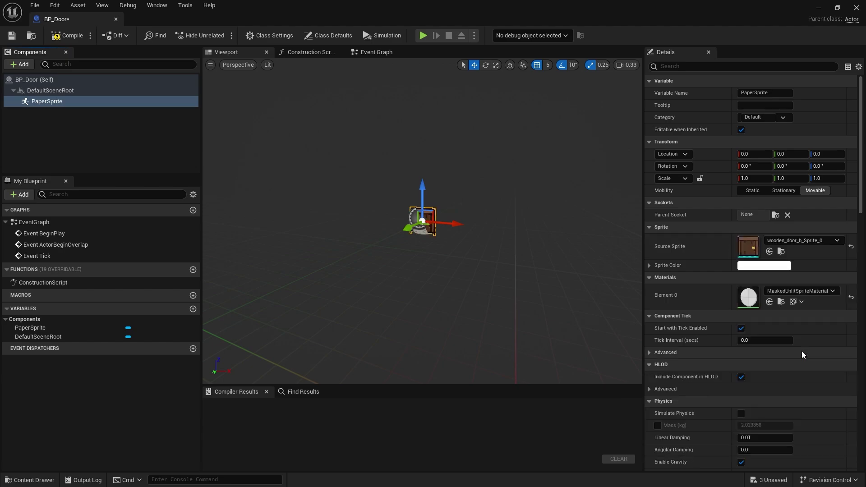
- Rotate the door sprite -90° about the X axis so it lies flat
right_click_drag(435, 298, 496, 261)
key("e")
left_click_drag(473, 223, 546, 240)
right_click_drag(431, 282, 467, 279)
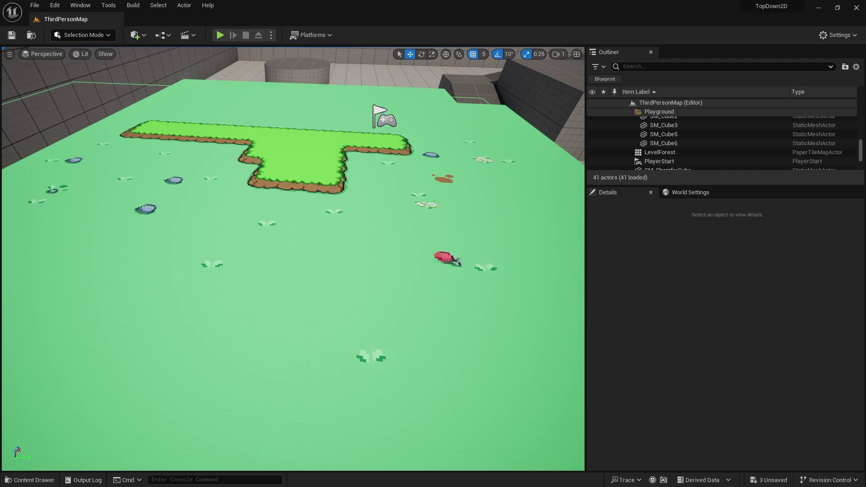
left_click(49, 479)
left_click_drag(170, 310, 227, 246)
key("f")
mouse_move(293, 313)
right_mouse_down()
mouse_move(343, 334)
mouse_move(294, 313)
right_mouse_up()
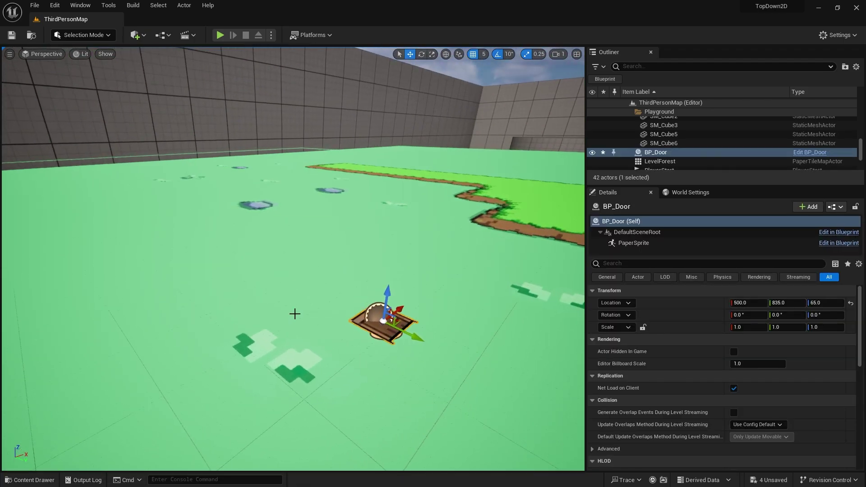
key("Delete")
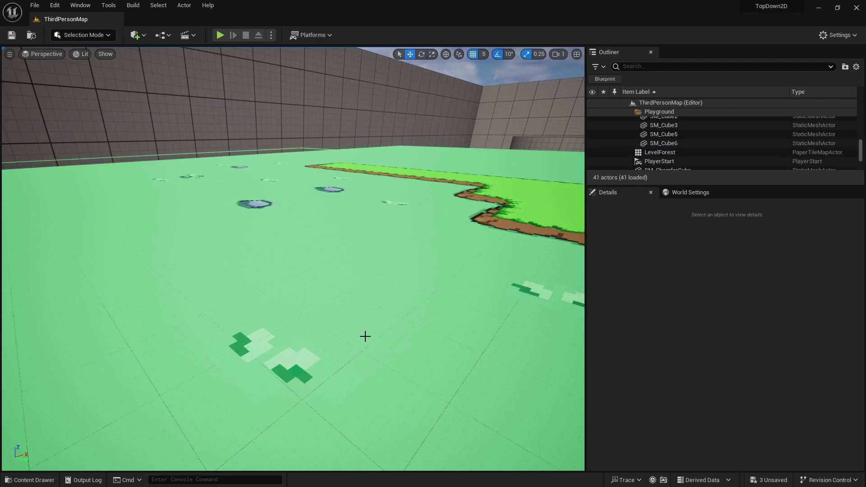
- Set the PaperSprite component's scale to 3.5 on all three axes
left_click_drag(1, 130, 266, 1)
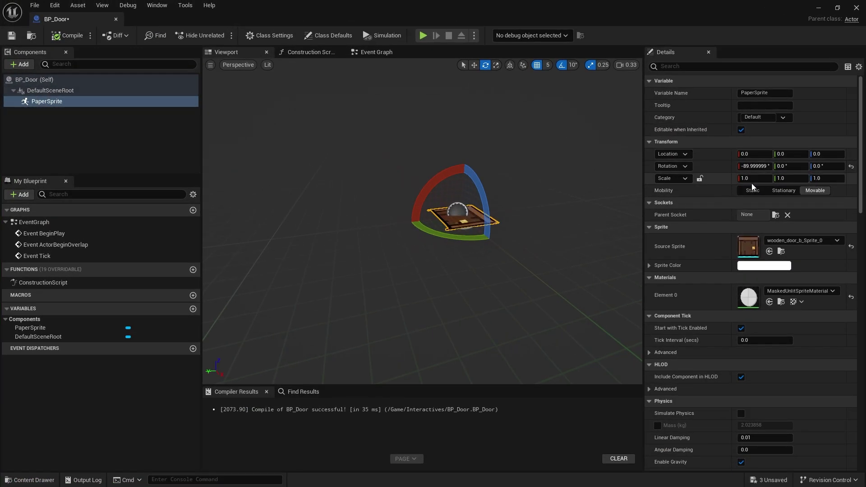
key("Tab")
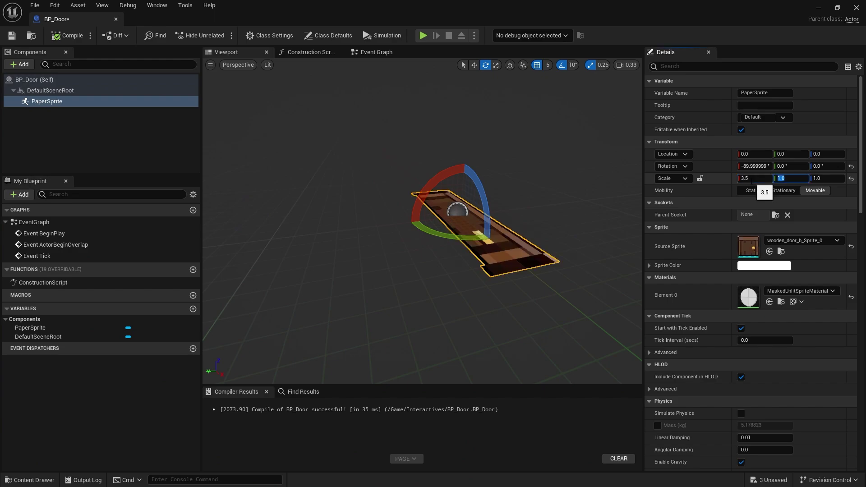
type("3.5")
key("Return")
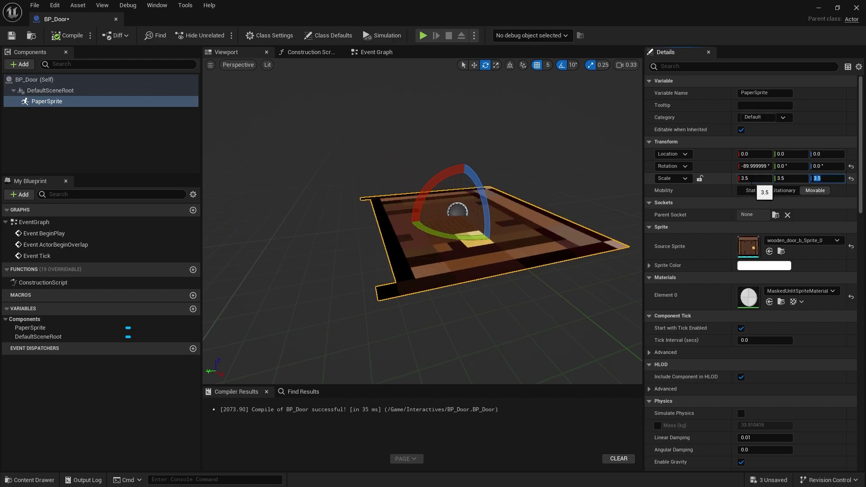
- Rotate the door sprite -90° about the Z axis and compile BP_Door
right_click_drag(373, 245, 406, 257)
left_click_drag(388, 244, 285, 374)
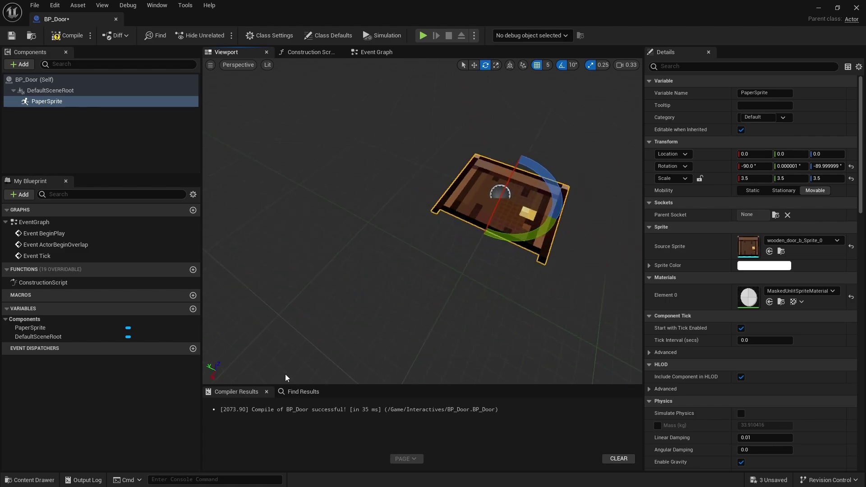
right_click_drag(569, 250, 481, 161)
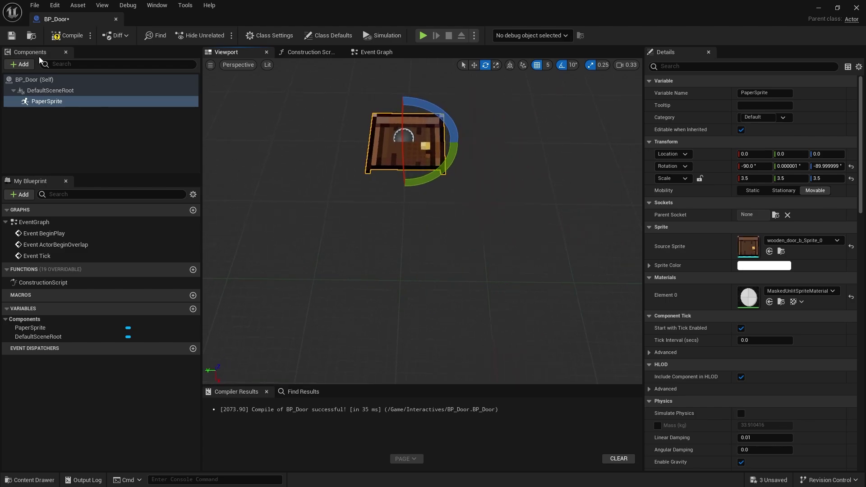
left_click(68, 33)
scroll(695, 225, "down", 10)
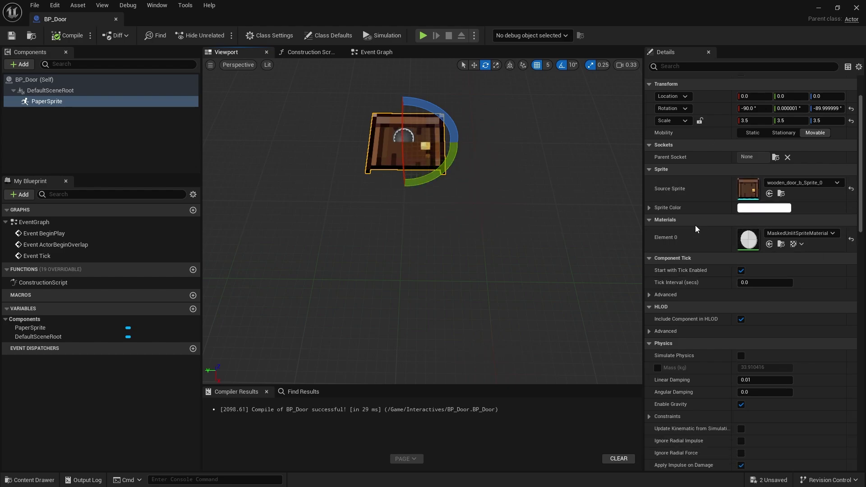
scroll(695, 223, "down", 3)
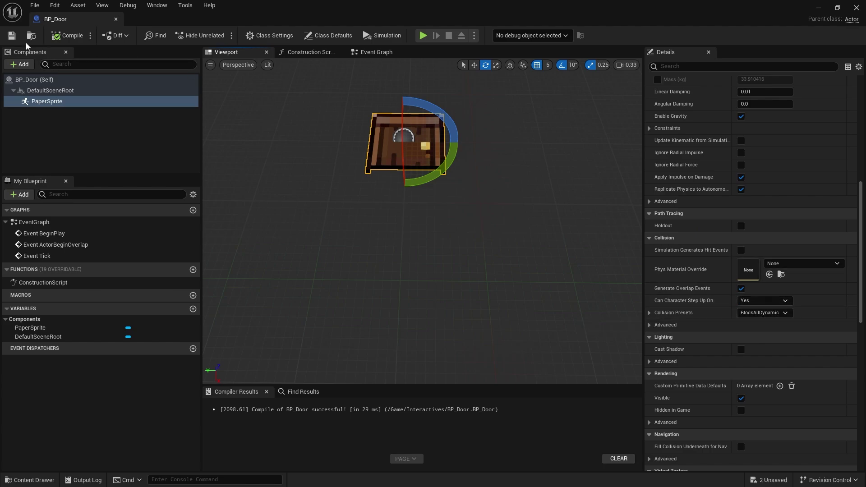
- Place BP_Door in the level near the raised grass area, at about X 525, Y 850, and rotate it 180° about Z
left_click(821, 8)
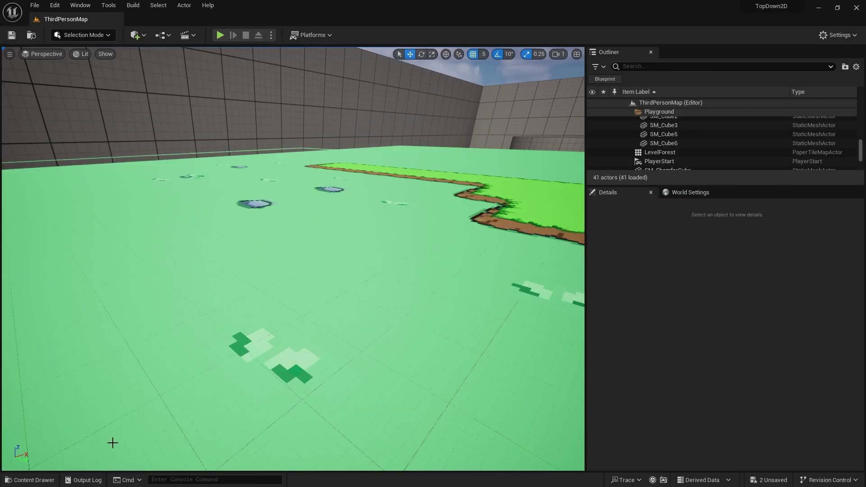
left_click(50, 480)
left_click_drag(169, 309, 414, 284)
key("s")
mouse_move(346, 294)
right_mouse_down()
mouse_move(406, 252)
mouse_move(346, 294)
right_mouse_up()
key("e")
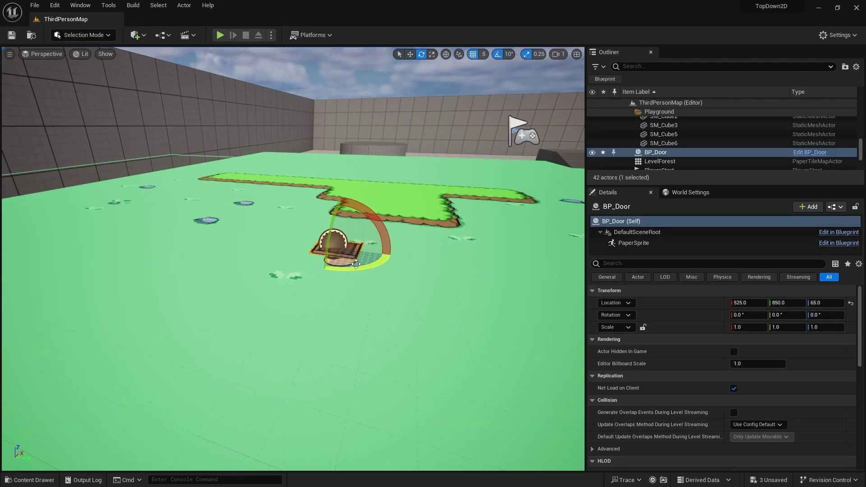
left_click_drag(364, 265, 389, 263)
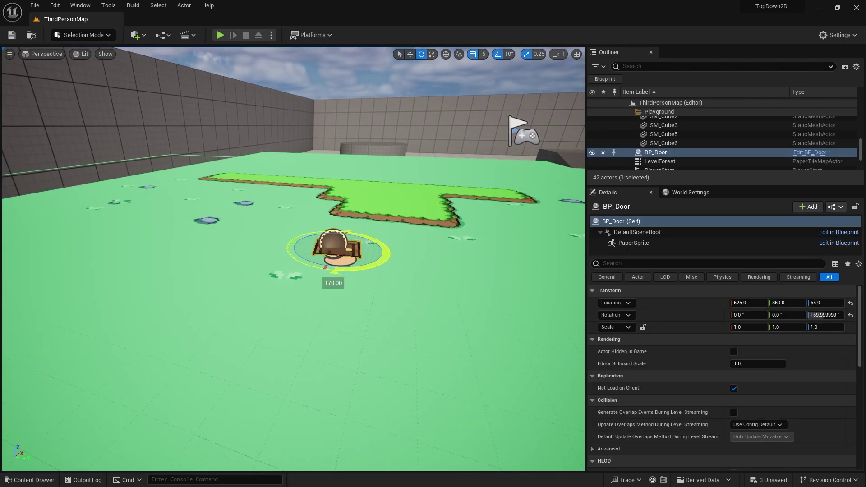
- Examine the placed door's collision volume against the ground in the Player Collision view mode
key("d")
mouse_move(425, 249)
right_mouse_down()
mouse_move(280, 249)
mouse_move(425, 249)
right_mouse_up()
key("s")
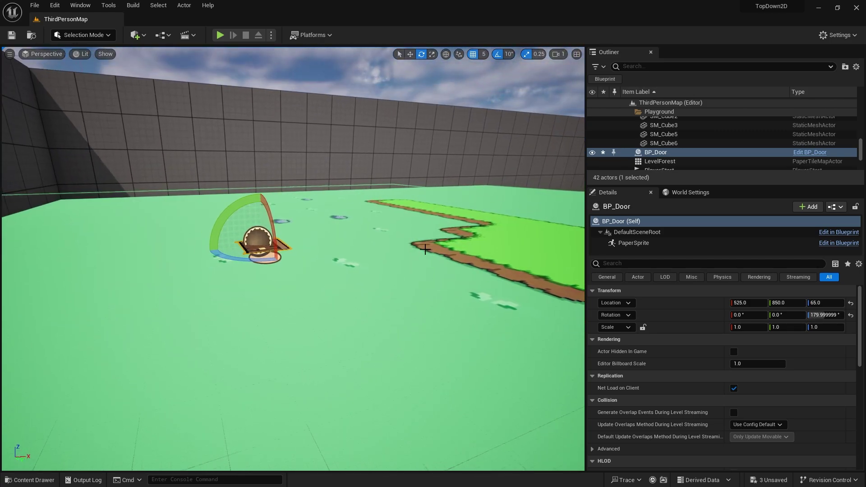
key("a")
right_click_drag(206, 248, 307, 287)
key("a")
right_click_drag(176, 257, 166, 238)
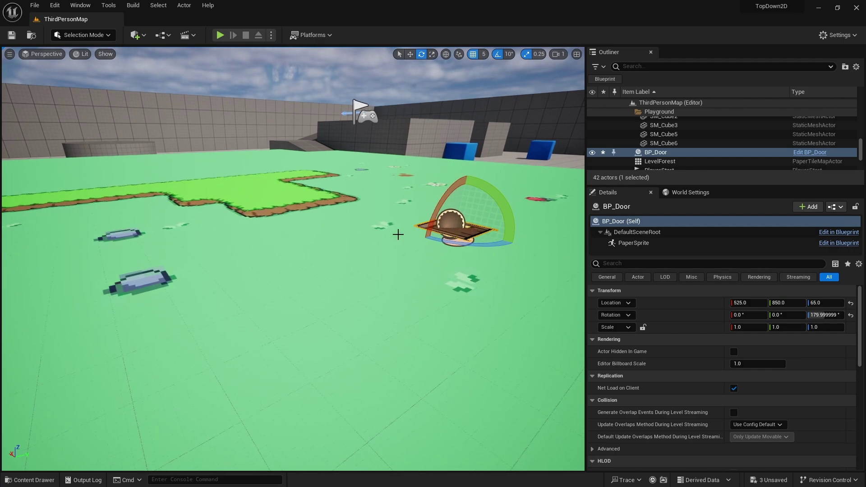
left_click(82, 54)
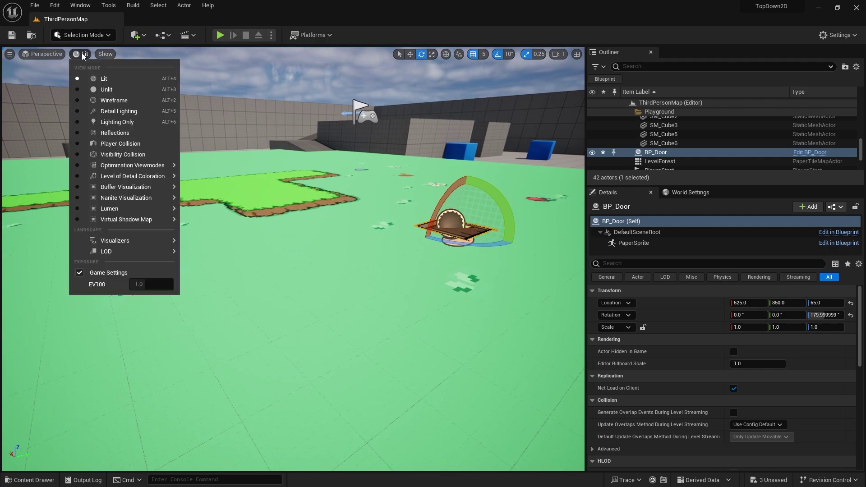
left_click(112, 145)
right_click_drag(480, 237, 408, 177)
key("d")
key("w")
key("s")
right_click_drag(317, 222, 240, 239)
key("d")
right_click_drag(392, 226, 306, 212)
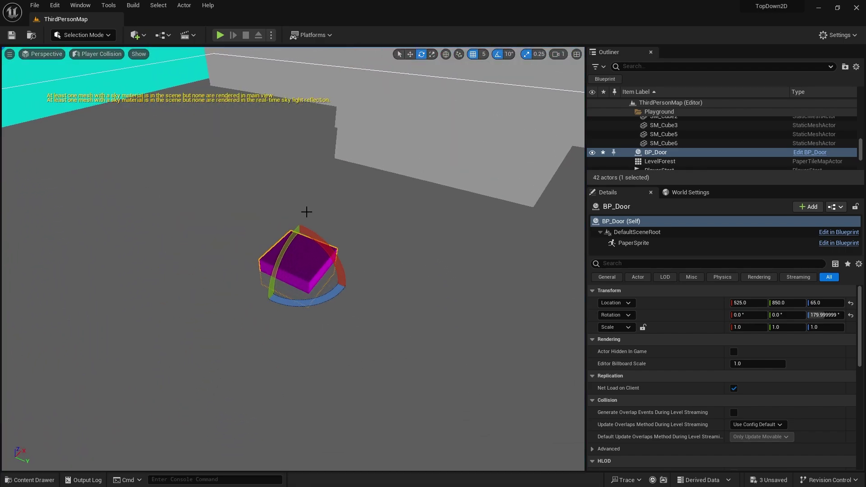
- Raise the door to a Z location of 95 and return the viewport to the Lit view mode
key("w")
left_click_drag(299, 244, 307, 219)
right_click_drag(299, 219, 220, 96)
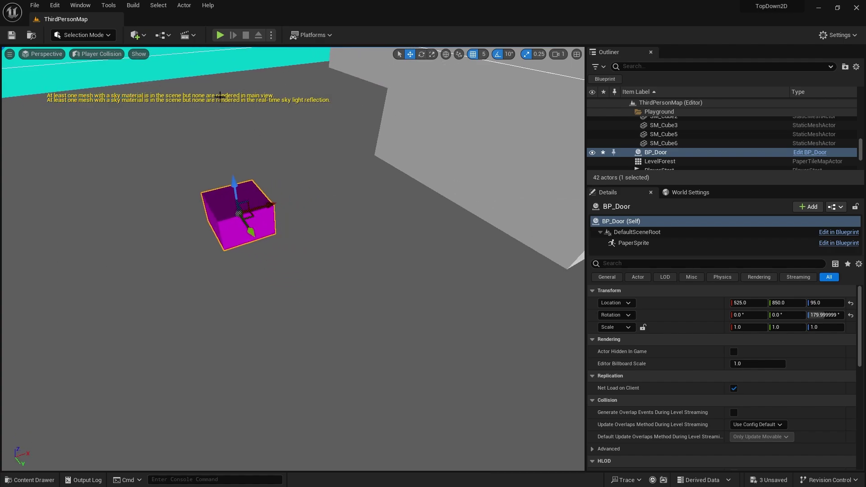
left_click(108, 58)
left_click(109, 76)
right_click_drag(109, 76, 108, 76)
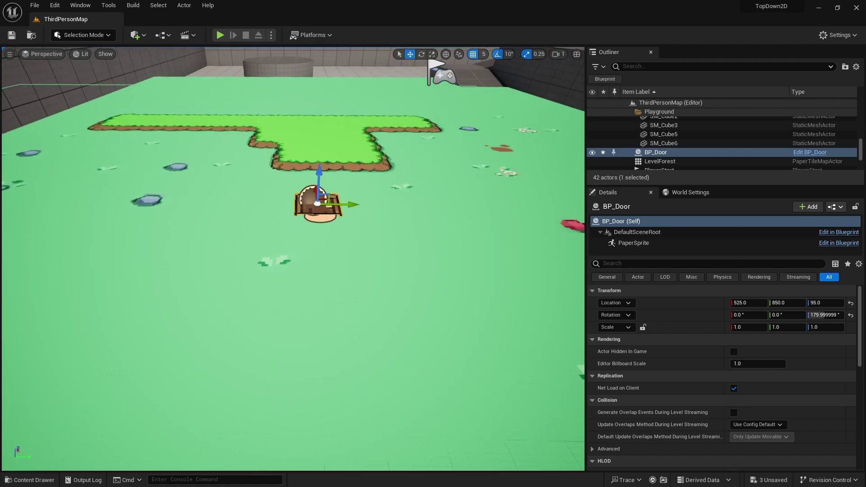
- Play the level and walk the character around and into the door from several sides to test its collision
right_click_drag(293, 244, 327, 264)
right_click_drag(362, 319, 363, 314)
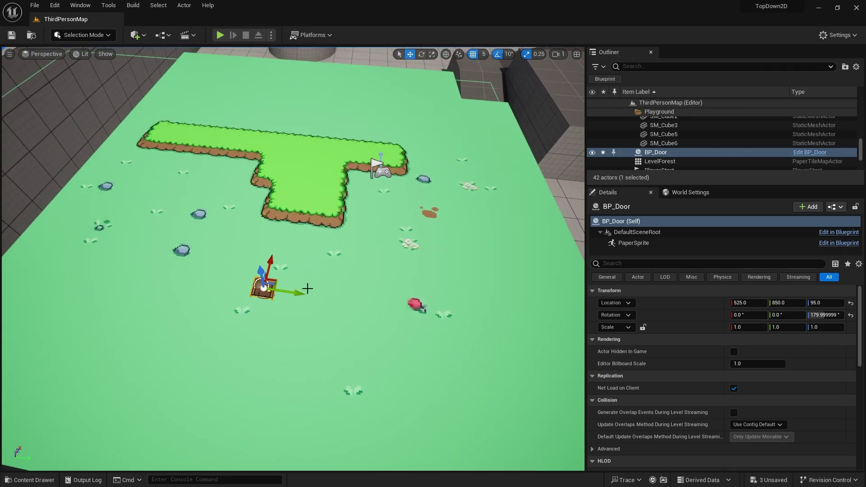
left_click(221, 35)
left_click(293, 134)
key("s")
key("a")
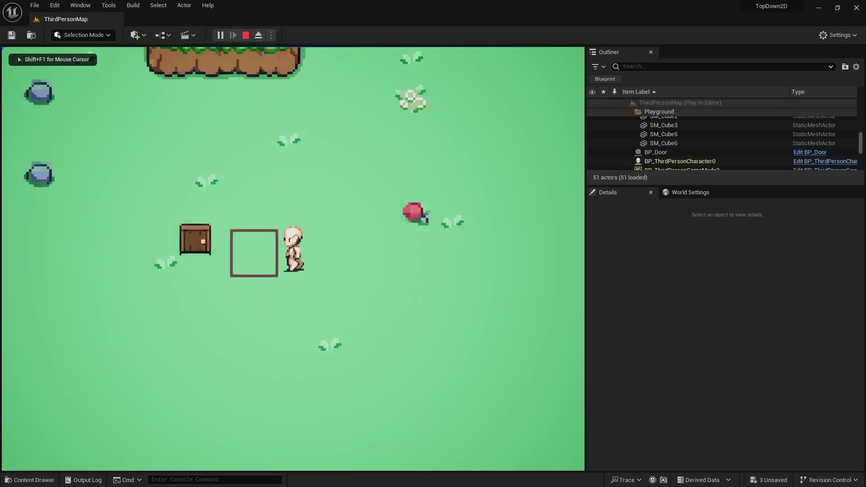
key("a")
key("w")
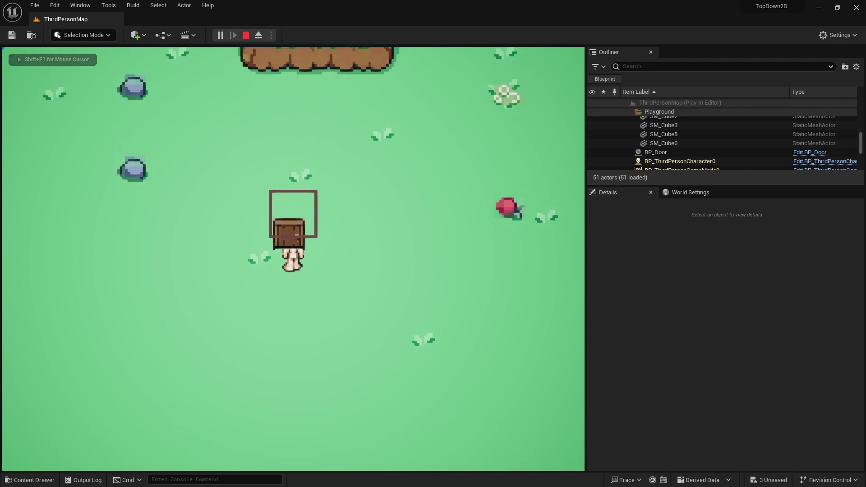
key("d")
key("w")
key("a")
key("s")
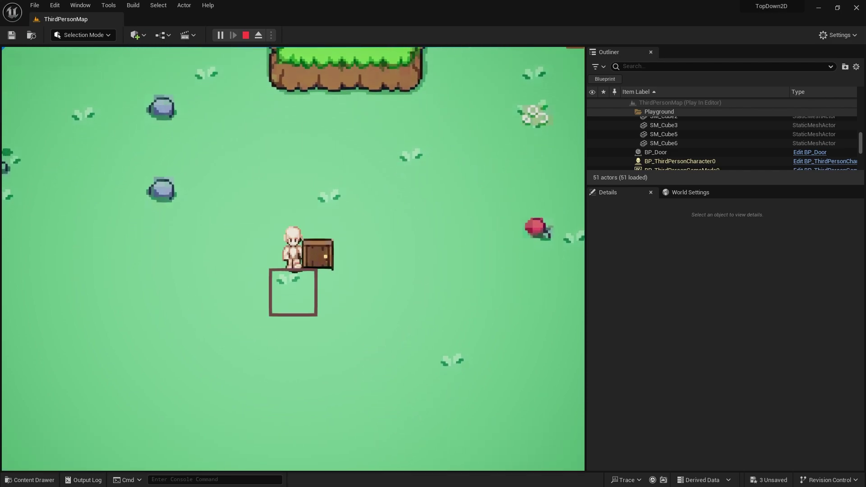
key("s")
key("d")
key("w")
key("a")
key("d")
key("s")
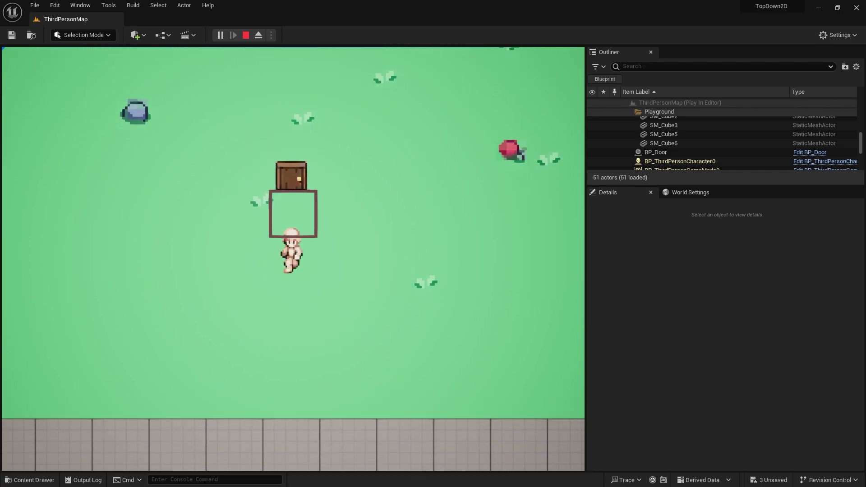
key("w")
key("s")
key("w")
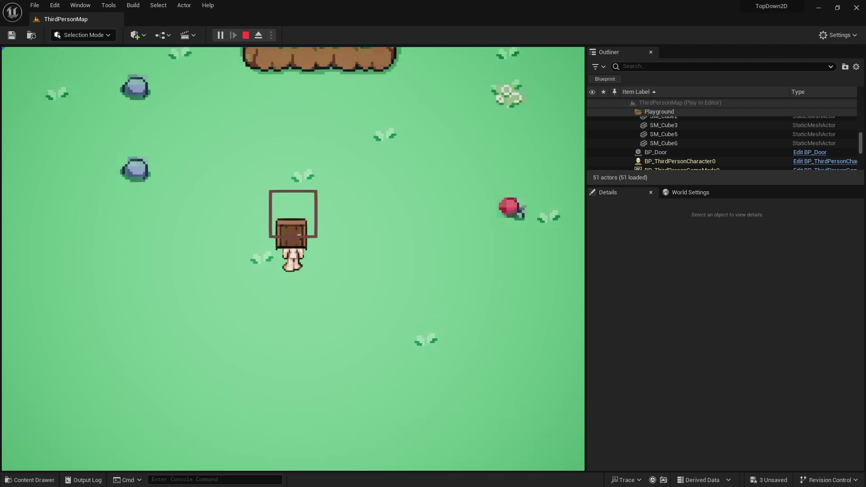
- Continue walking the character against the door's front, back and sides to check where it blocks, and end the play session
key("s")
key("w")
key("a")
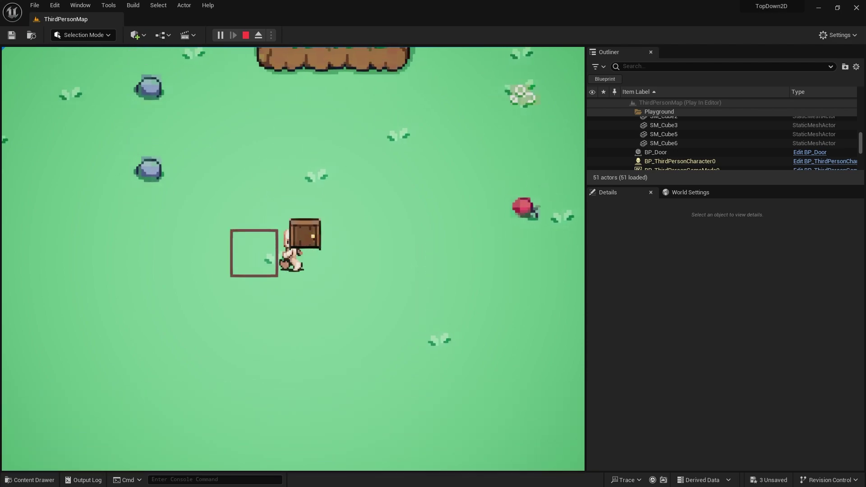
key("w")
key("d")
key("s")
key("w")
key("a")
key("w")
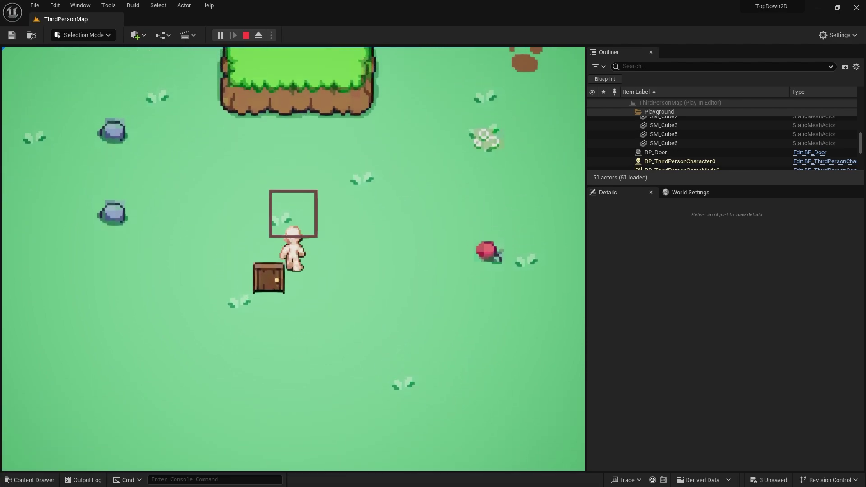
key("a")
key("s")
key("d")
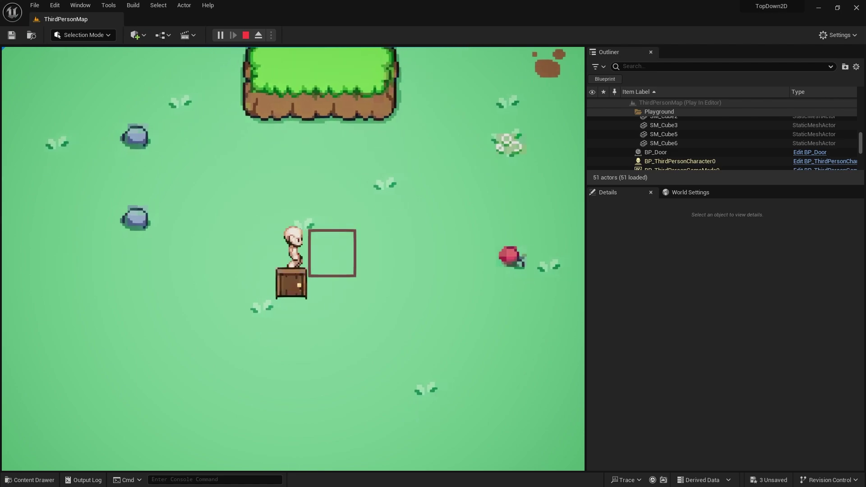
key("s")
key("a")
key("d")
key("w")
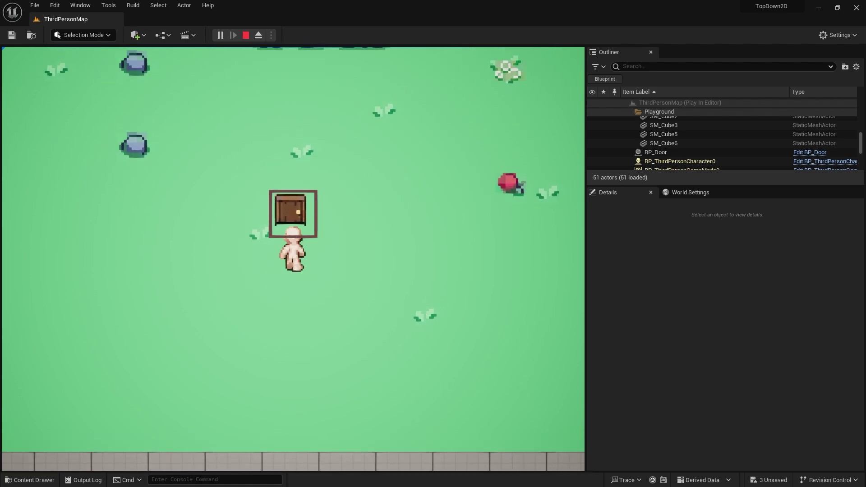
key("s")
key("d")
key("w")
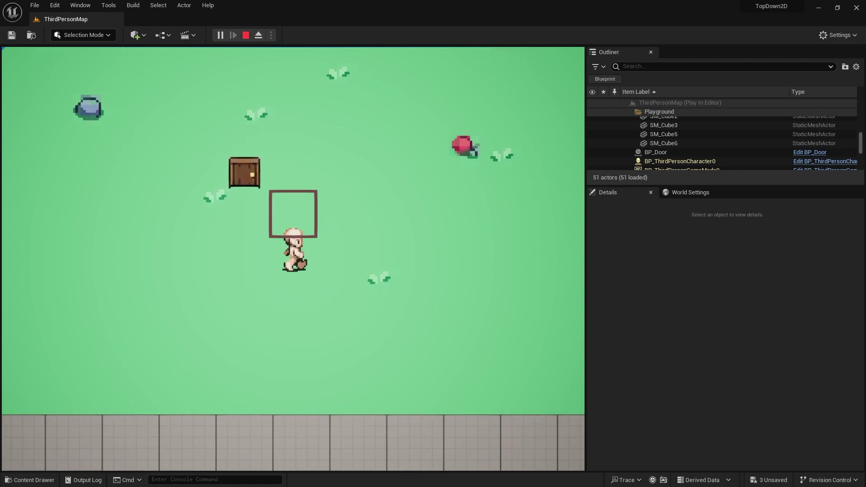
key("s")
key("s")
key("a")
key("d")
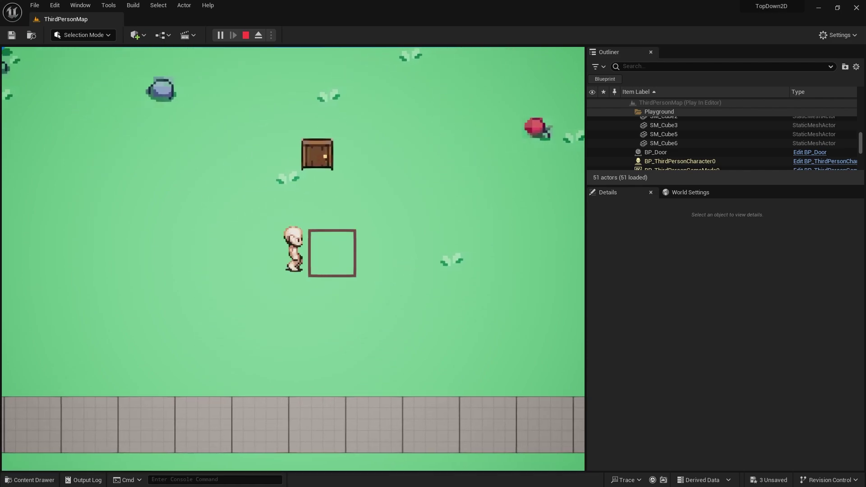
key("w")
key("s")
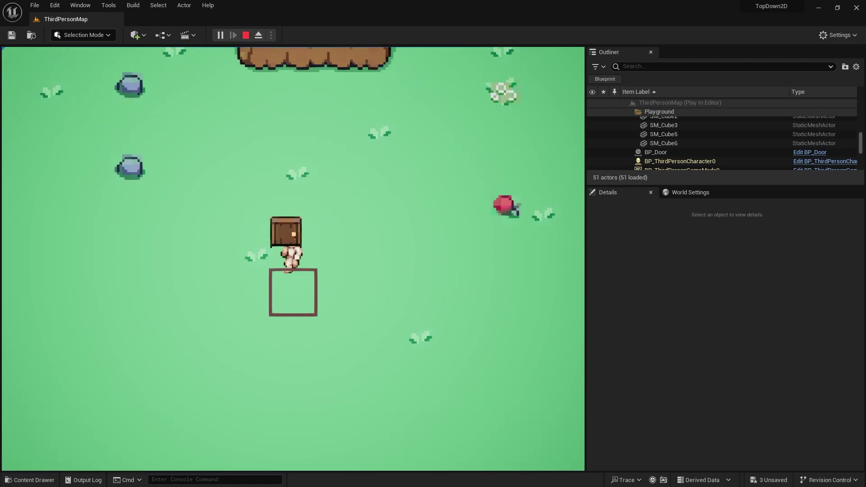
key("w")
key("d")
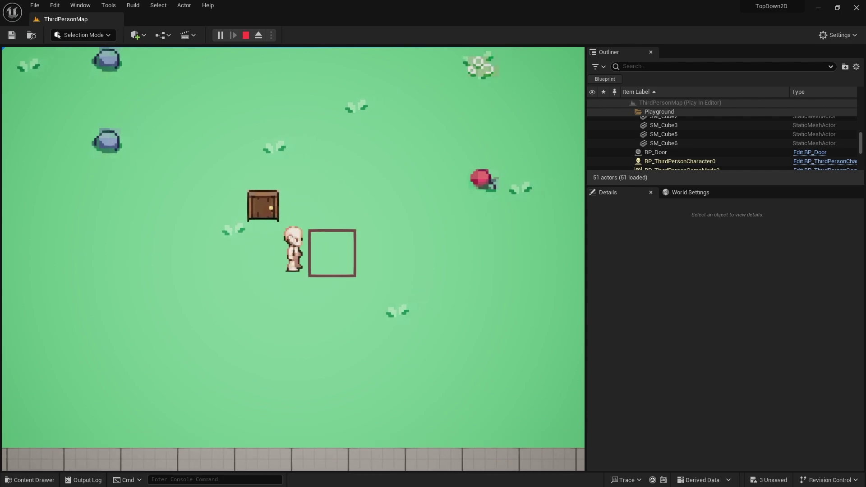
key("w")
key("Escape")
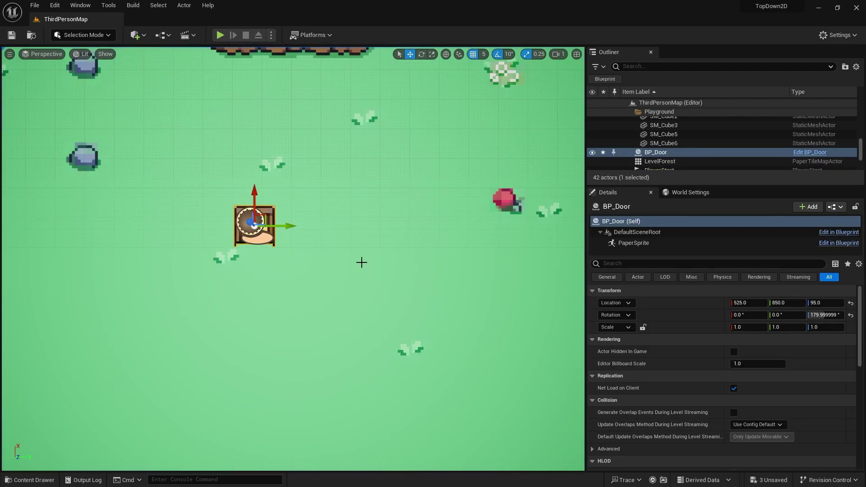
- Open the BP_Door Blueprint and open the source sprite of its PaperSprite component for editing
right_click_drag(335, 265, 290, 135)
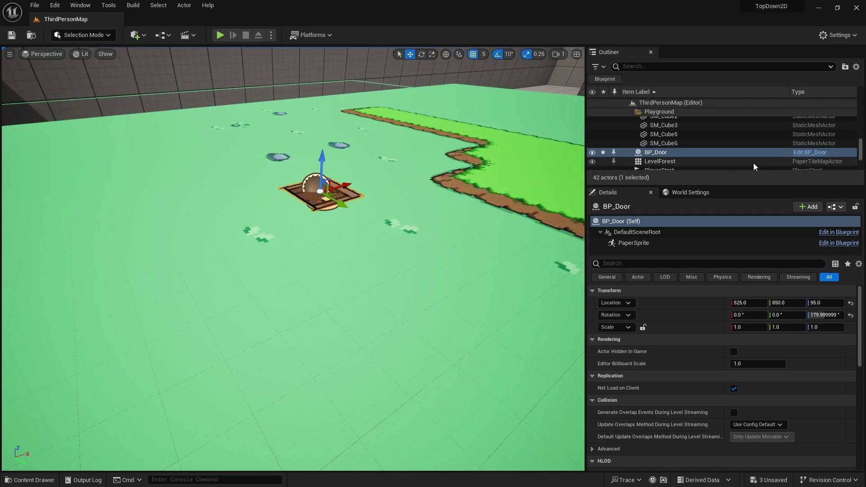
left_click(809, 153)
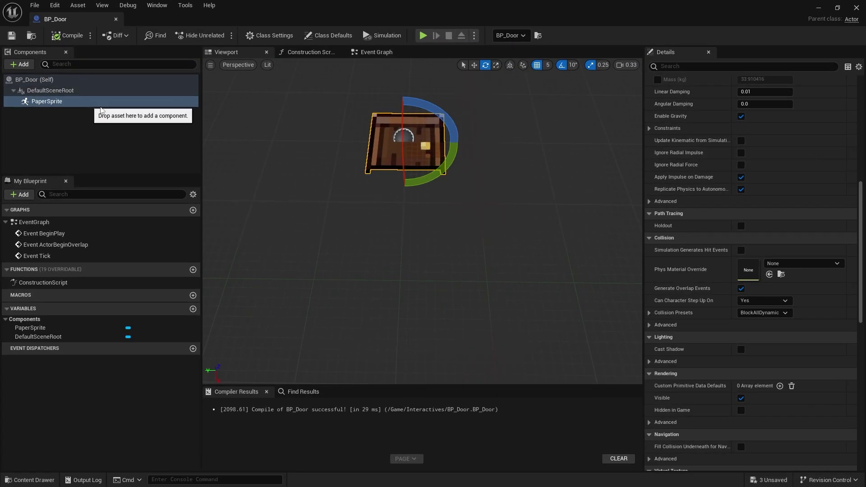
mouse_move(382, 212)
right_mouse_down()
mouse_move(428, 180)
mouse_move(370, 194)
mouse_move(383, 212)
right_mouse_up()
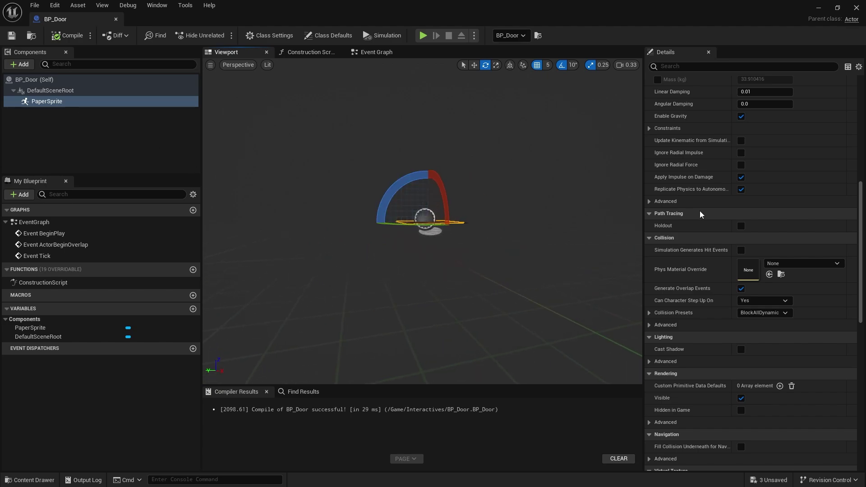
scroll(699, 210, "up", 12)
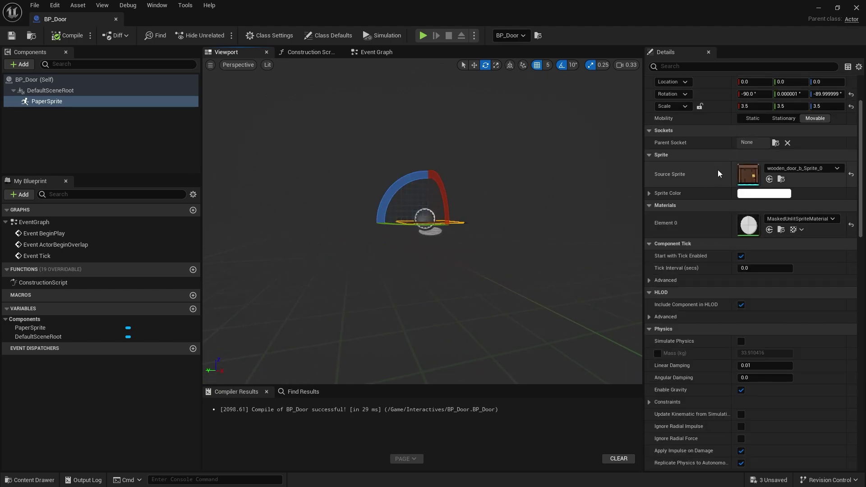
double_click(747, 175)
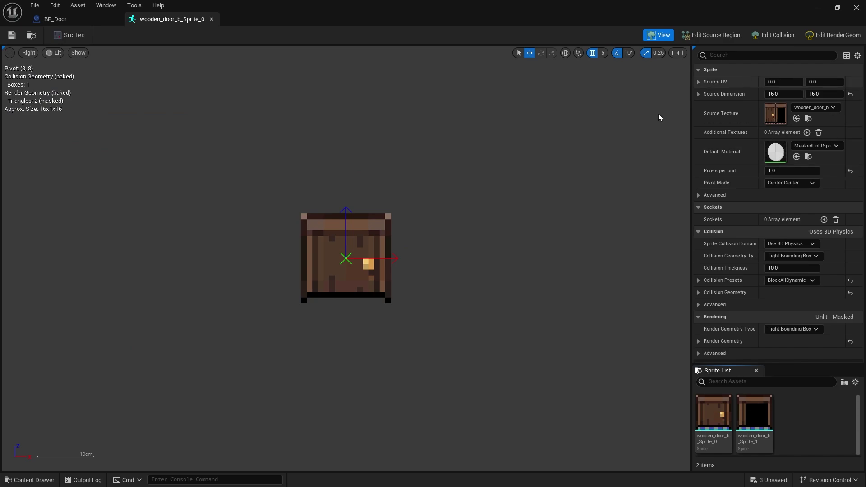
- Set the collision thickness of wooden_door_b_Sprite_0 to 100 and save the sprite
left_click(777, 268)
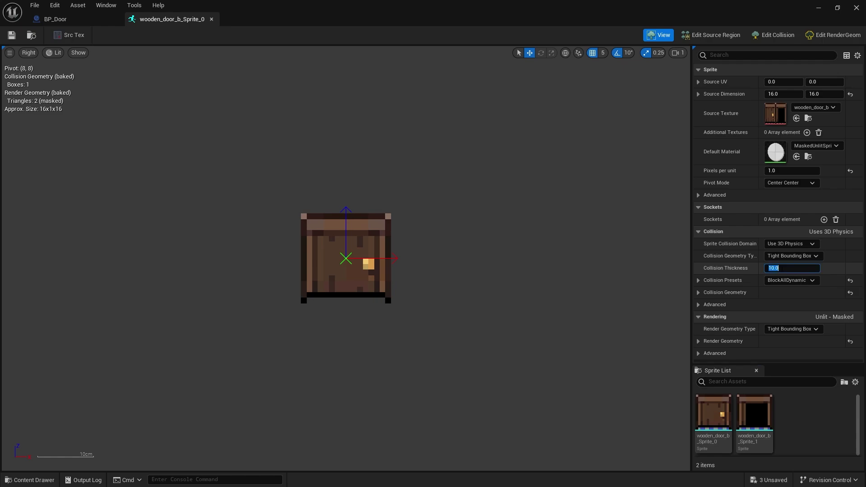
type("100")
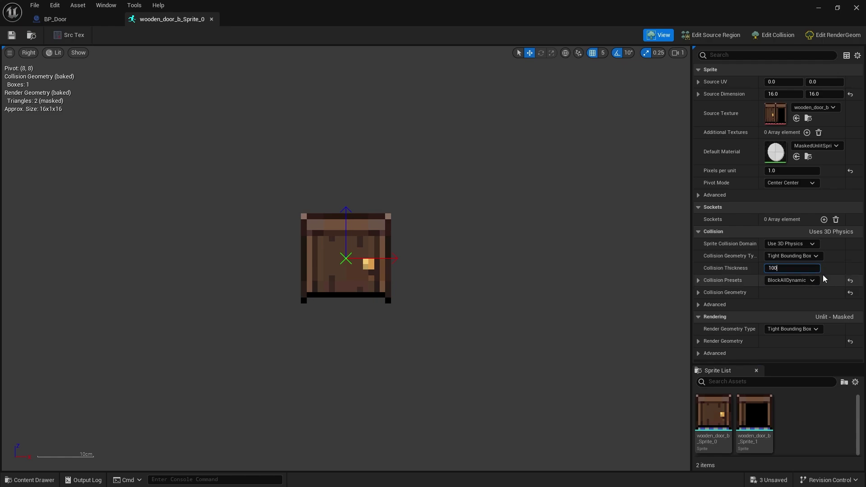
key("Return")
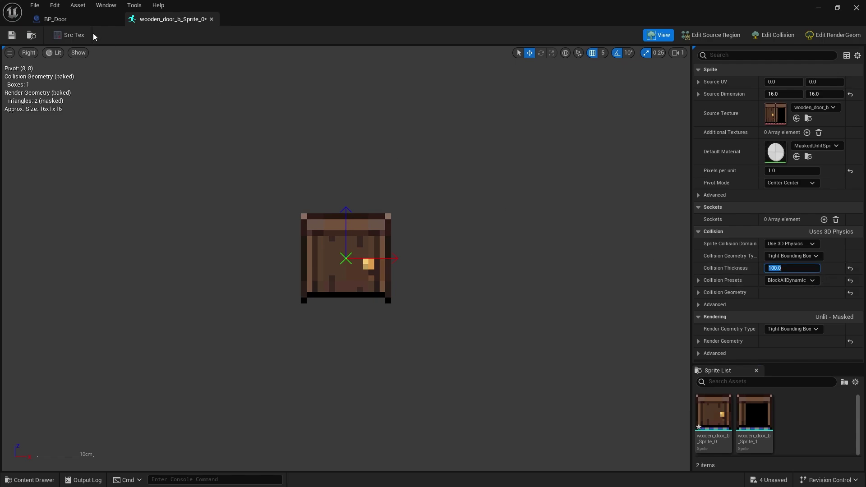
left_click(18, 36)
- Examine the door's thickened collision volume in the level with the Player Collision view mode and return to Lit
left_click(820, 8)
left_click(82, 53)
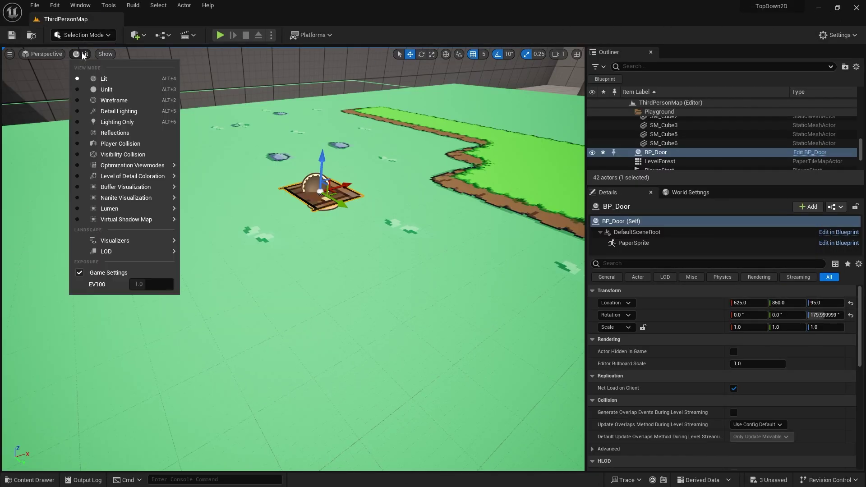
left_click(117, 145)
right_click_drag(240, 151, 307, 172)
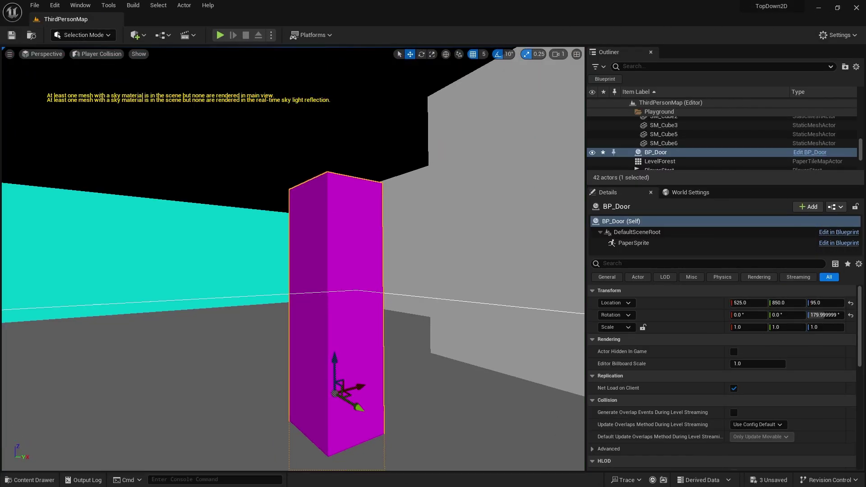
left_click(95, 54)
left_click(102, 78)
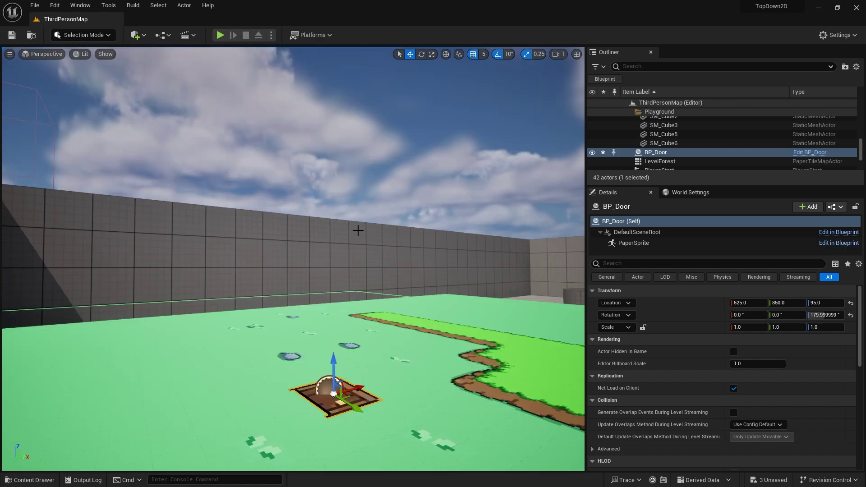
- Snap the door to the floor and adjust its height to a Z location of about 57.25
right_click_drag(103, 77, 122, 77)
right_click_drag(390, 358, 413, 361)
key("End")
left_click_drag(282, 214, 280, 233)
right_click_drag(280, 233, 217, 289)
- Play the level and walk the character around the lowered door to test its thicker collision, ending the play session when done
left_click(220, 35)
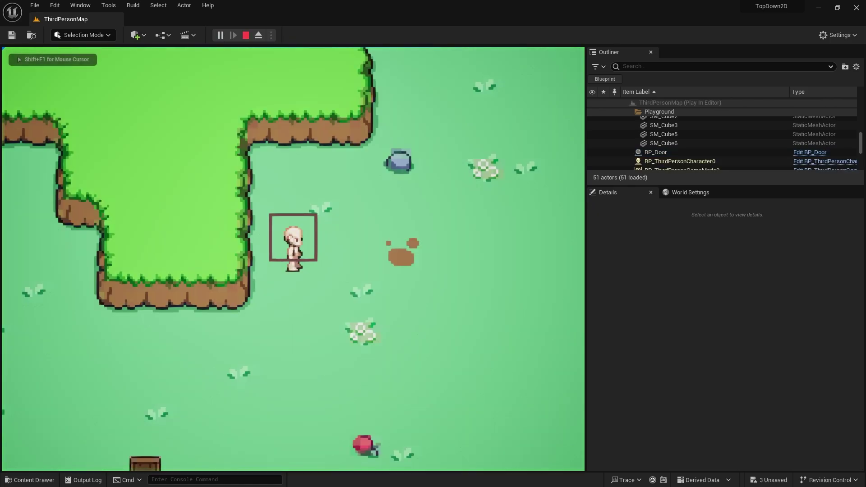
key("s")
key("a")
key("s")
key("a")
key("w")
key("a")
key("w")
key("a")
key("w")
key("d")
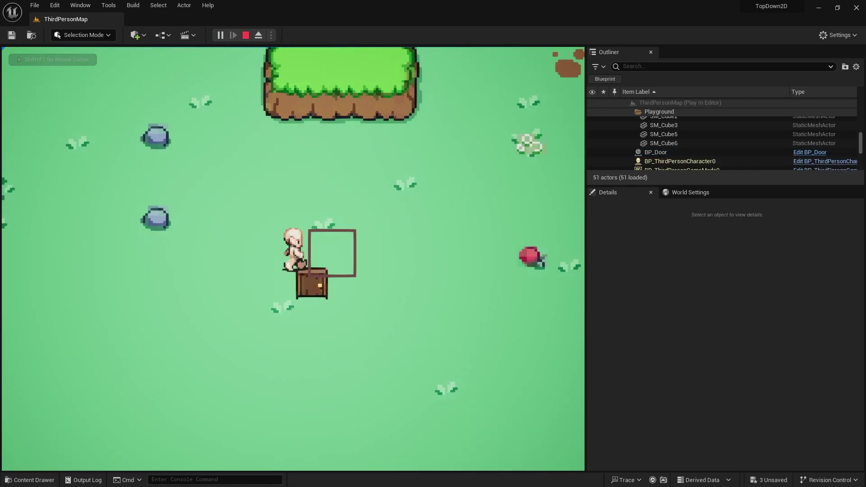
key("s")
key("a")
key("d")
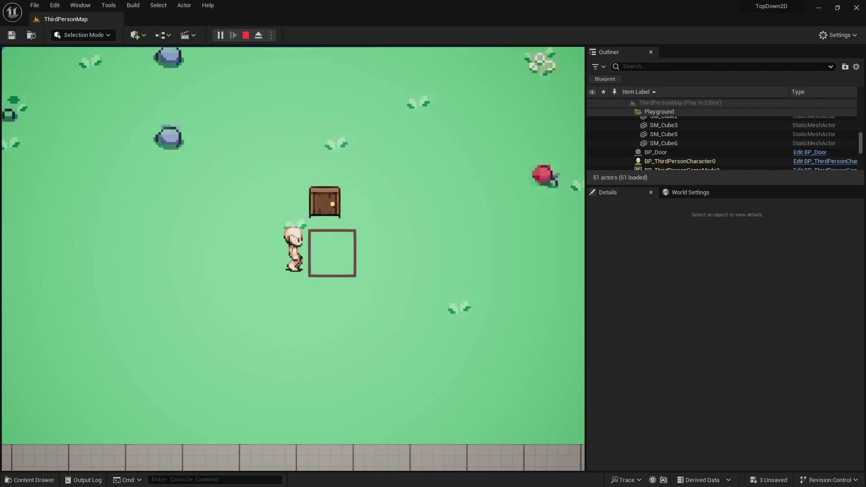
key("w")
key("a")
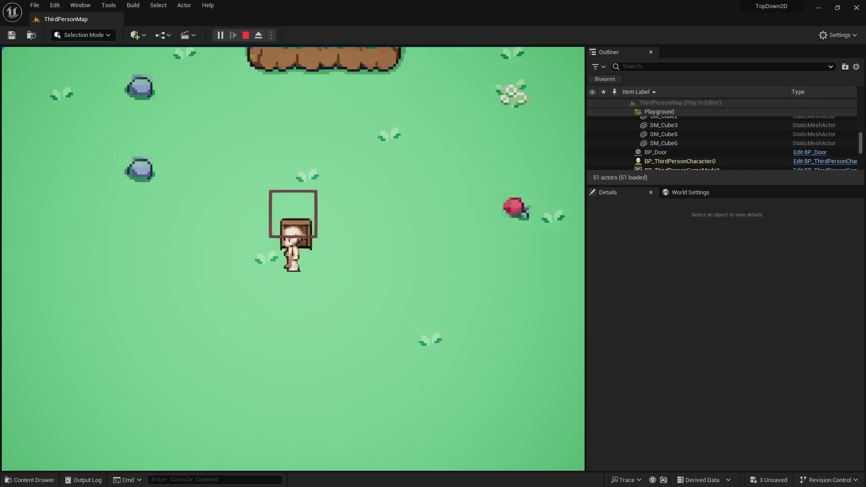
key("s")
key("d")
key("a")
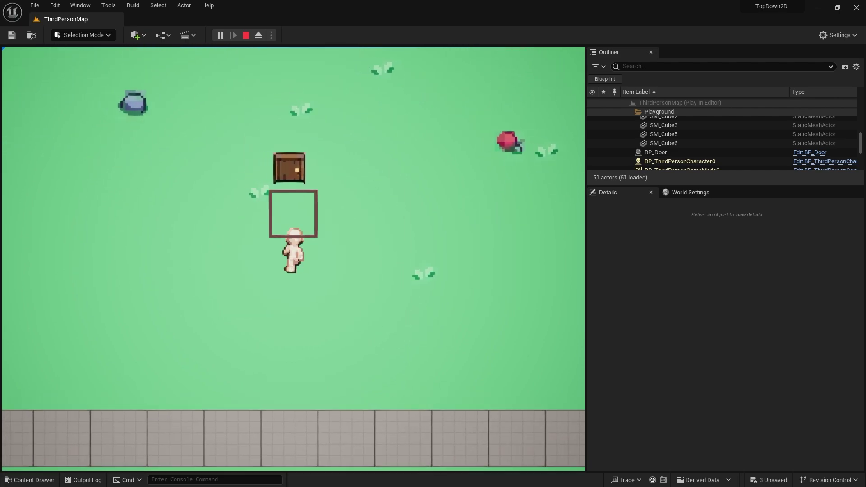
key("w")
key("Escape")
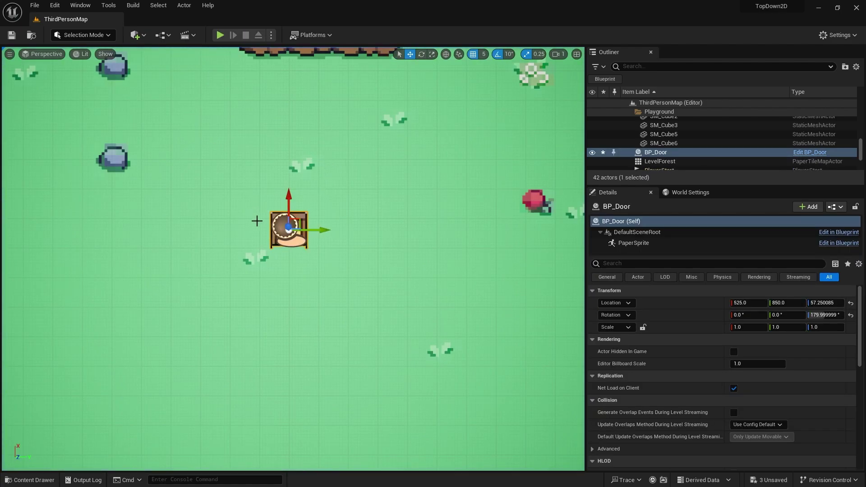
- Set the scale of the PaperSprite component in BP_Door to 5.0 on all three axes and compile the Blueprint
left_click(810, 152)
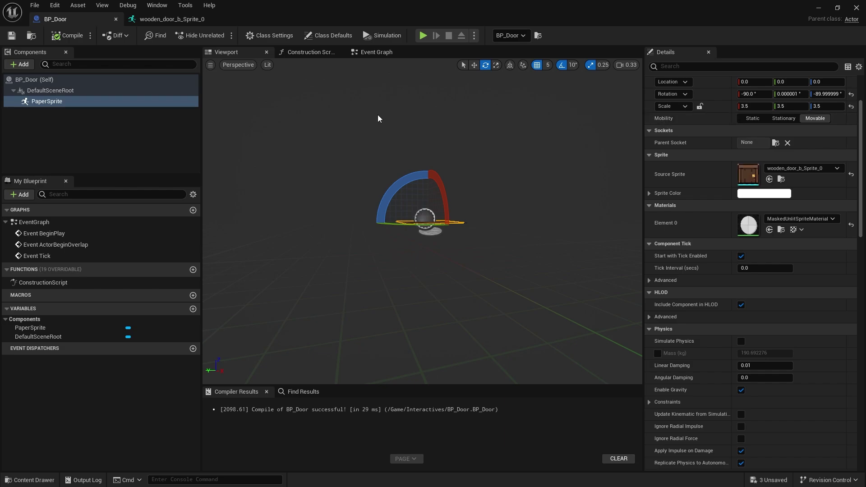
left_click(754, 106)
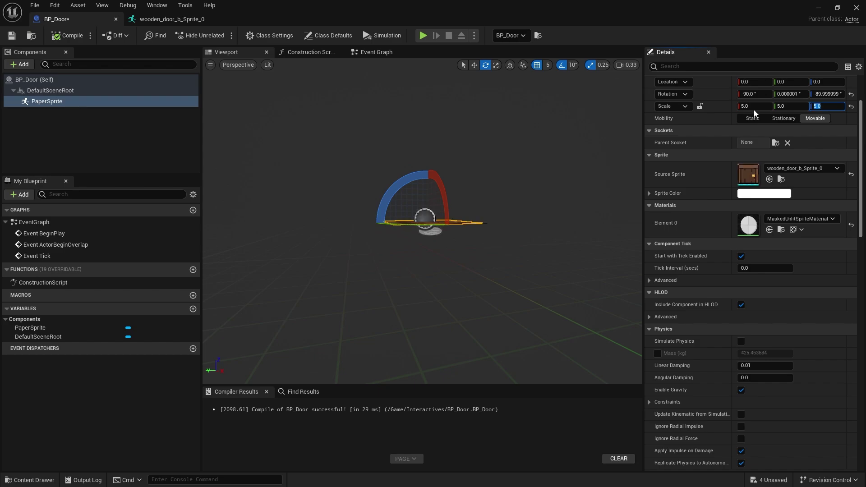
left_click(66, 35)
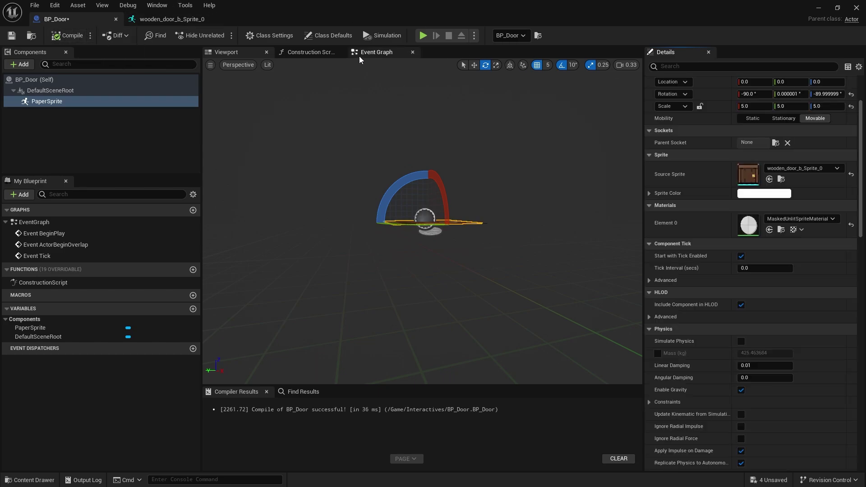
- Add I_InteractInterface to the implemented interfaces in BP_Door's class settings and compile the Blueprint
left_click(273, 35)
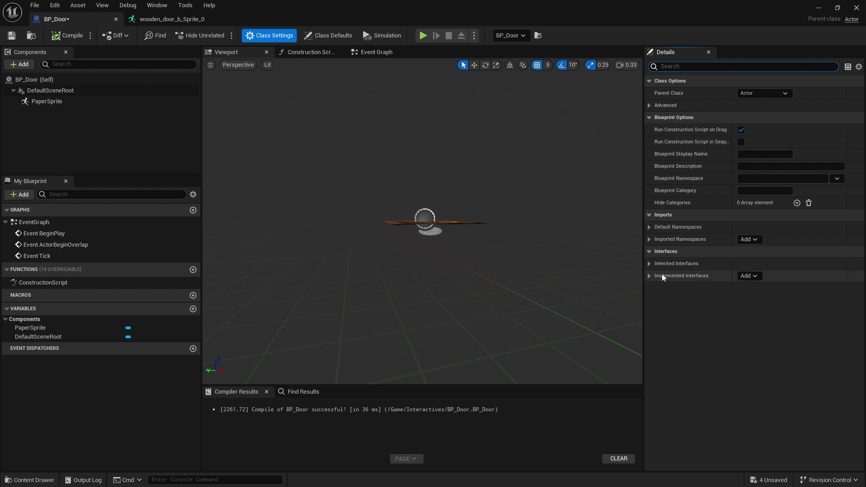
left_click(754, 277)
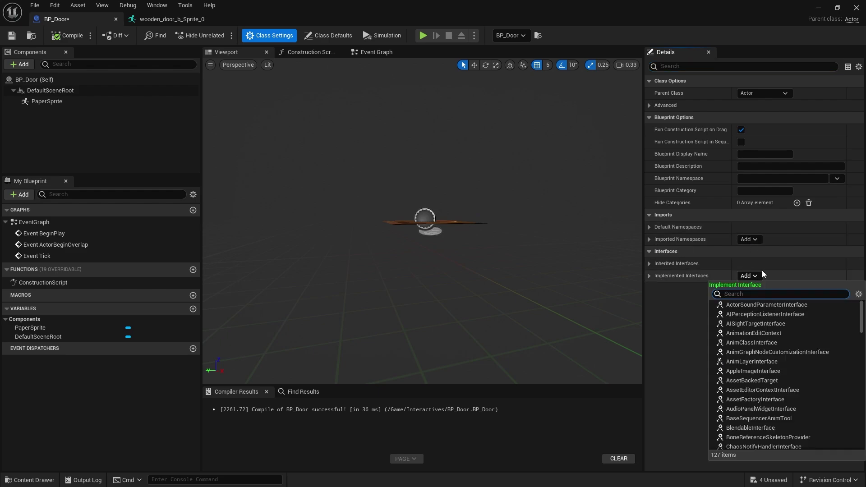
type("intyeract")
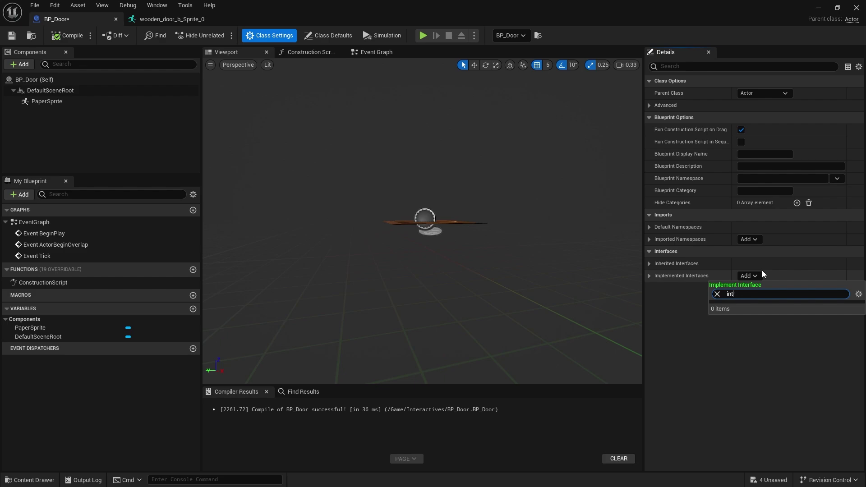
key("BackSpace")
key("BackSpace")
type("era")
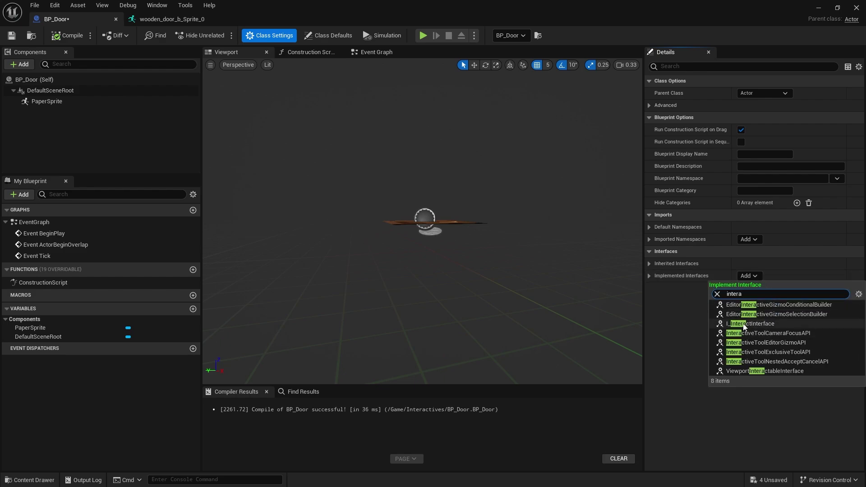
left_click(763, 323)
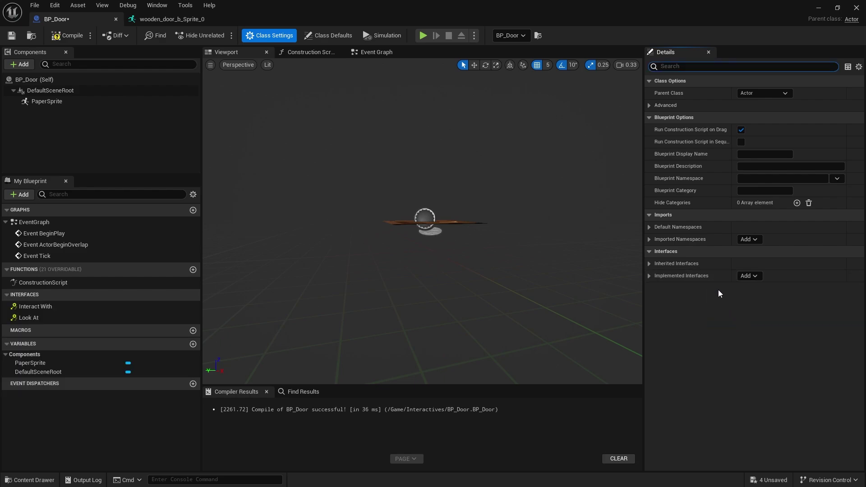
left_click(67, 35)
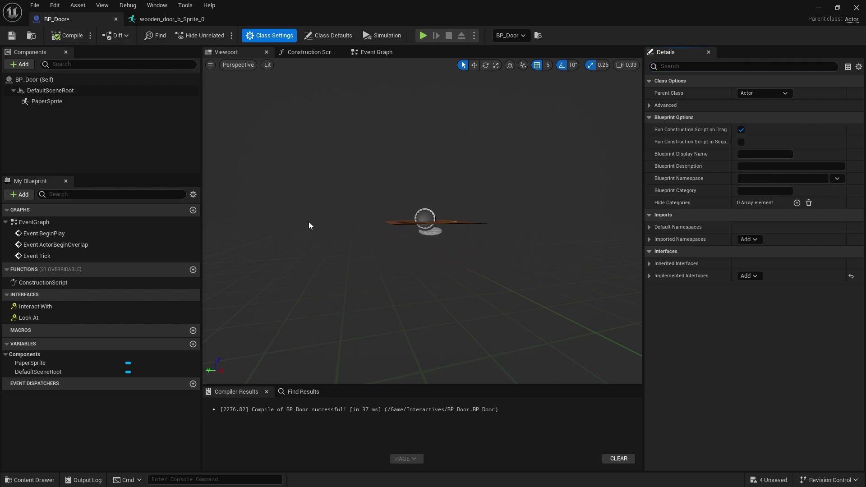
- Implement the Interact With interface event in BP_Door's Event Graph and add a custom event named OpenDoor
double_click(39, 308)
right_click_drag(499, 239, 373, 237)
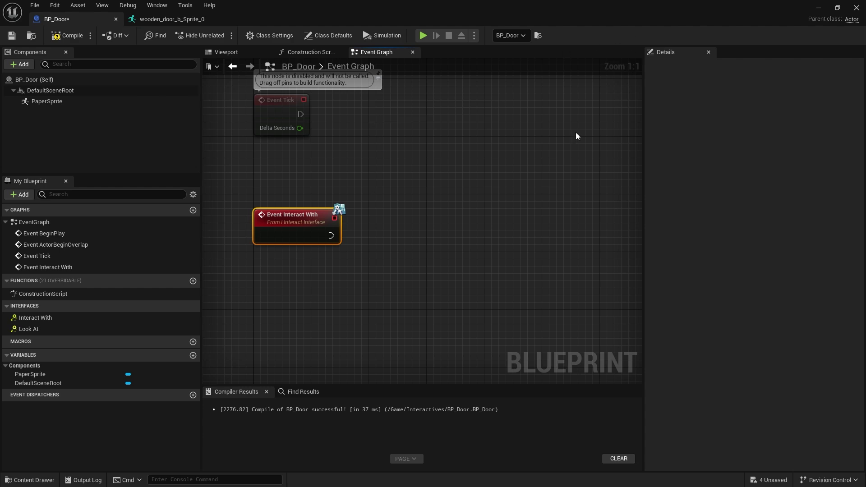
right_click_drag(577, 136, 442, 142)
right_click(441, 142)
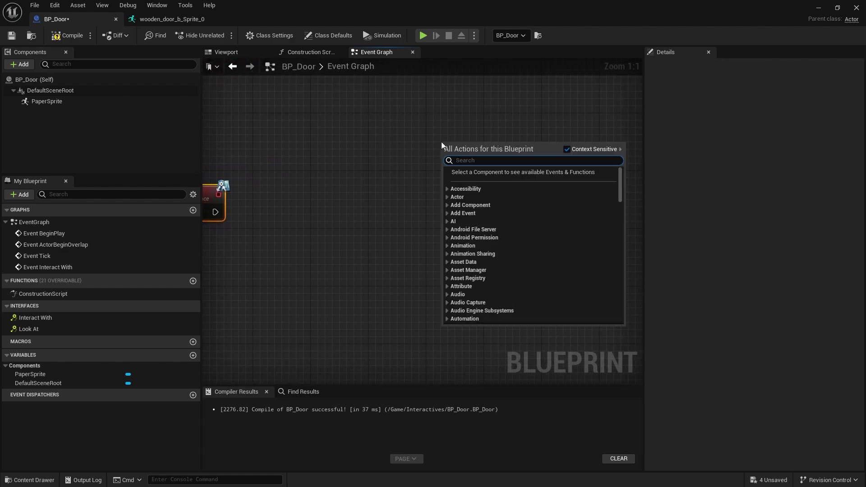
type("custom")
key("Return")
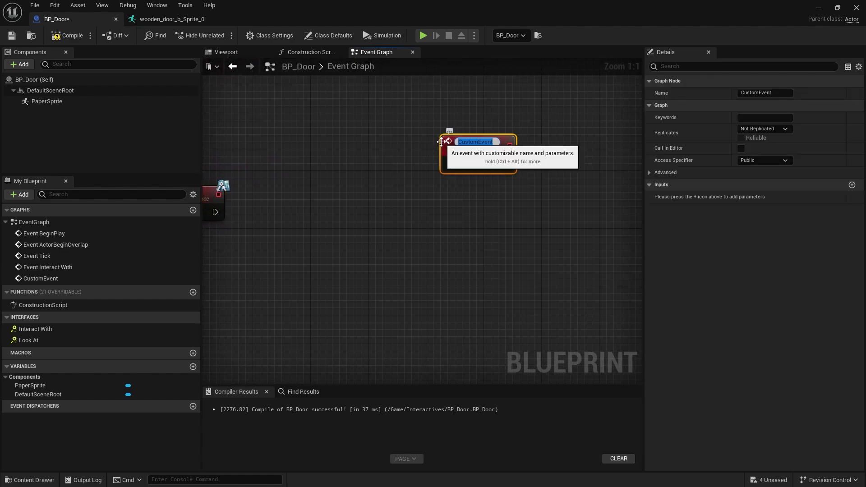
type("Open")
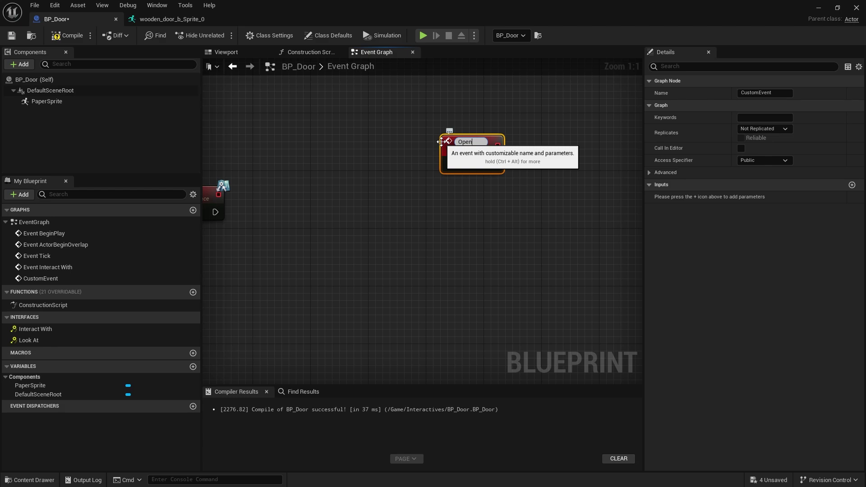
type("Door")
key("Return")
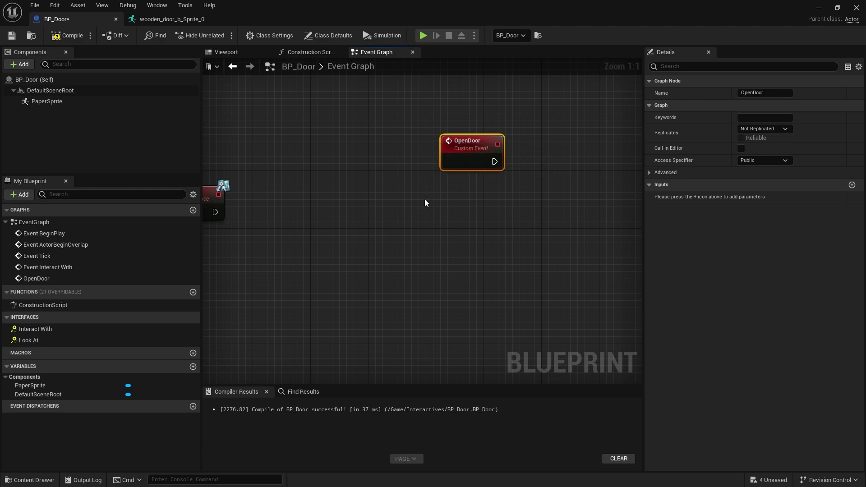
- Add a second custom event named CloseDoor and position it below OpenDoor with space between them
right_click(445, 240)
type("custom")
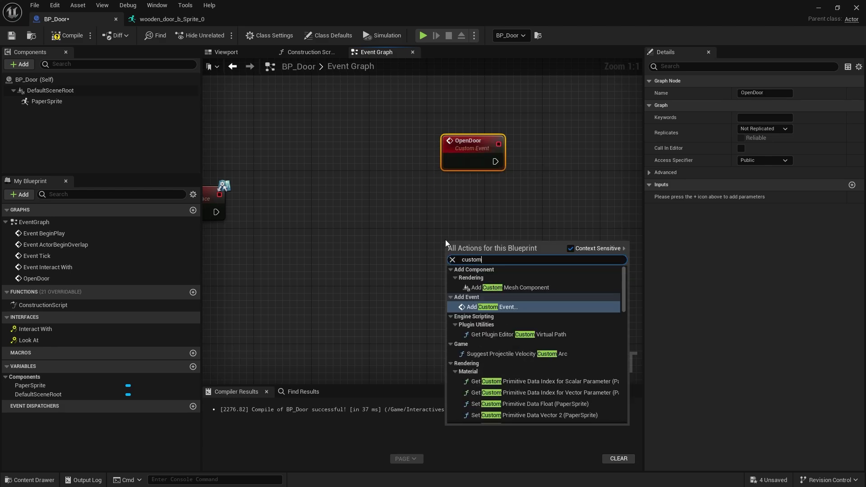
key("Return")
type("CloseDoo")
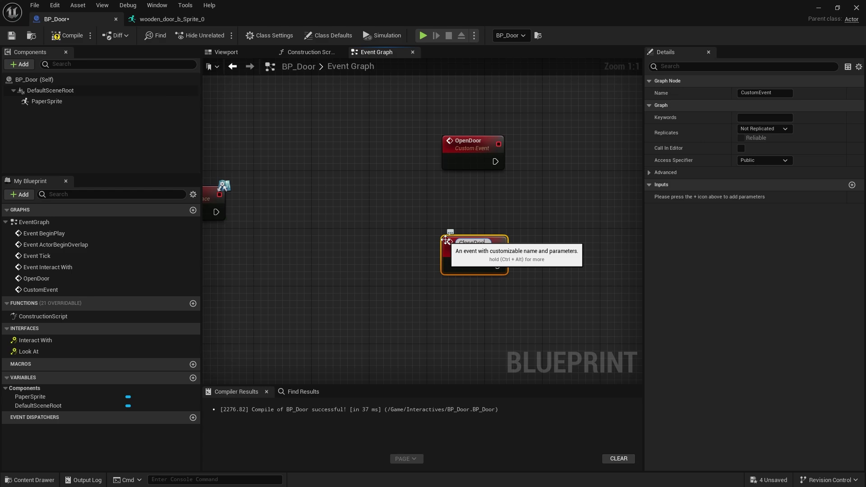
type("r")
key("Return")
right_click_drag(471, 243, 412, 271)
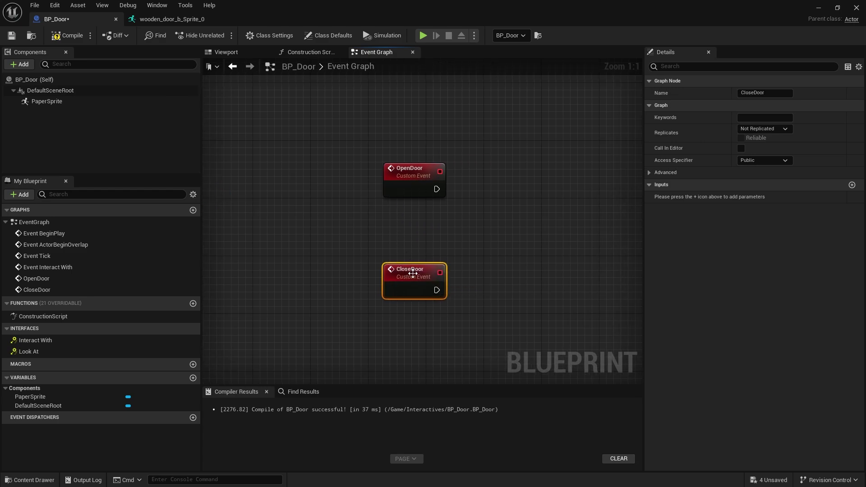
left_click_drag(413, 273, 413, 295)
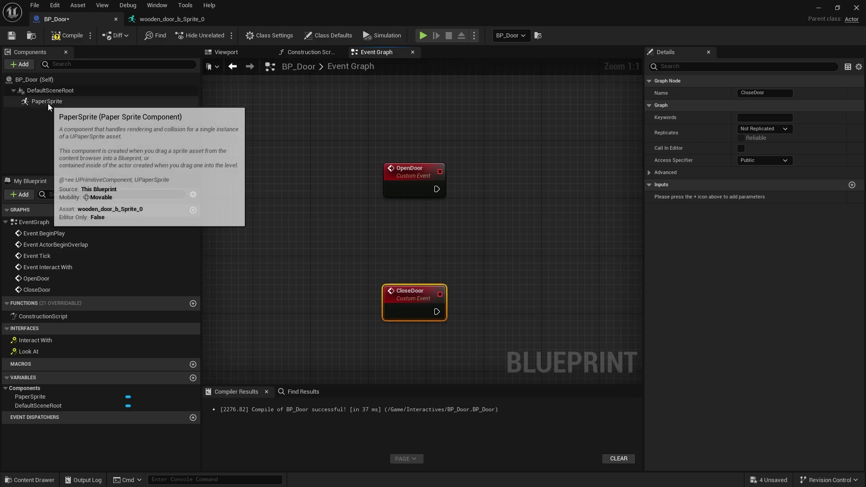
- Add a Set Sprite node targeting PaperSprite, choose wooden_door_b_Sprite_1 as the new sprite, and connect it to the OpenDoor event
left_click_drag(47, 104, 400, 236)
right_click_drag(462, 242, 376, 235)
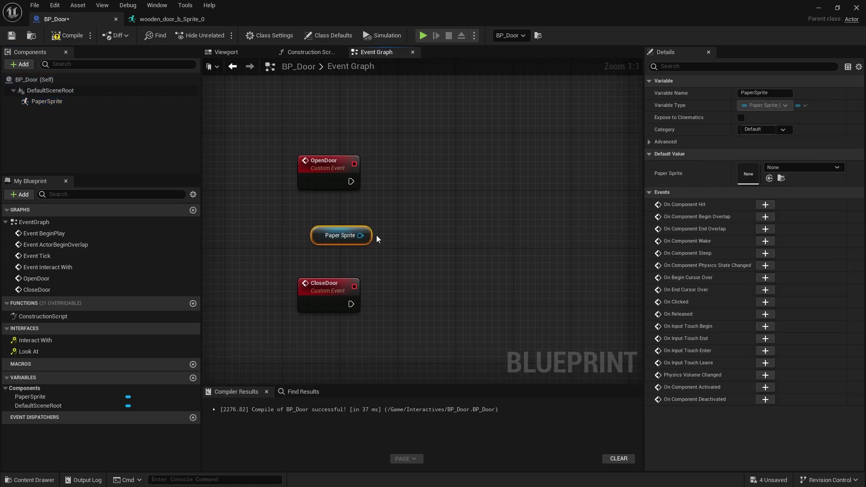
left_click_drag(360, 235, 430, 175)
type("set")
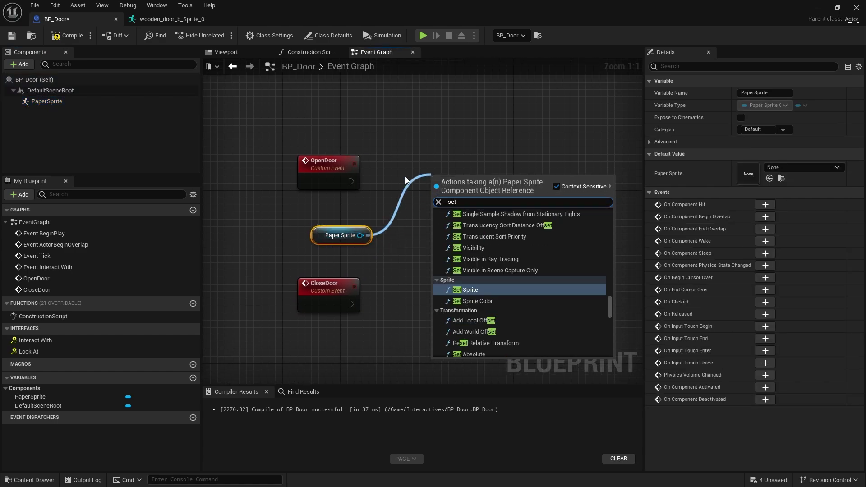
type(" sprite")
key("Return")
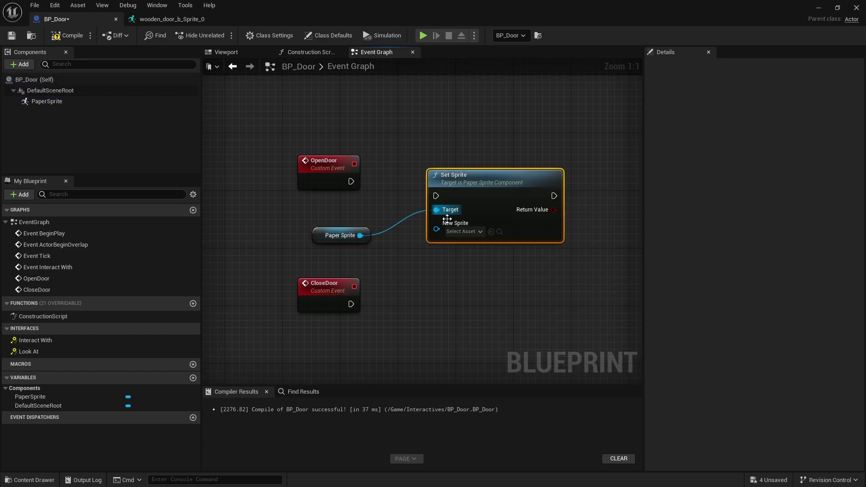
left_click(478, 232)
type("door")
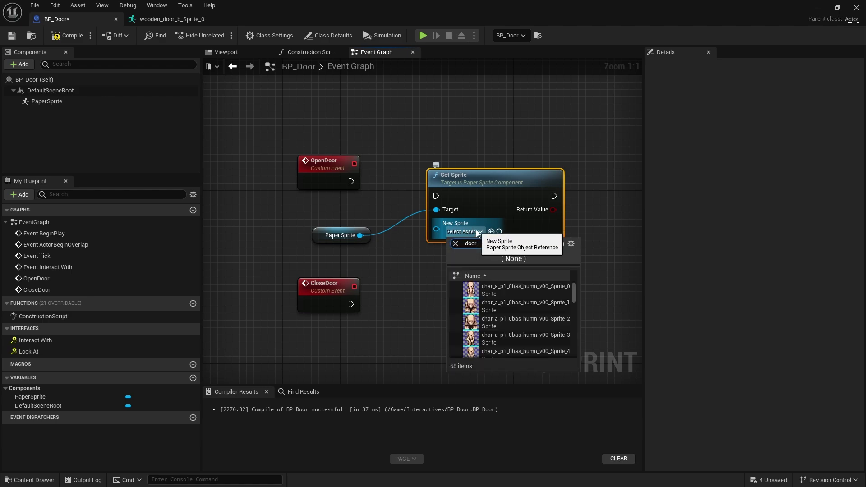
left_click(488, 307)
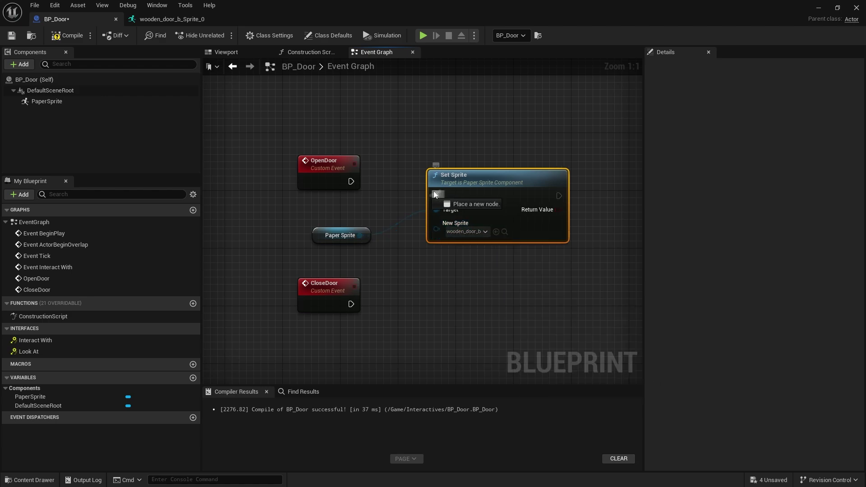
left_click_drag(435, 196, 351, 181)
left_click_drag(486, 207, 465, 192)
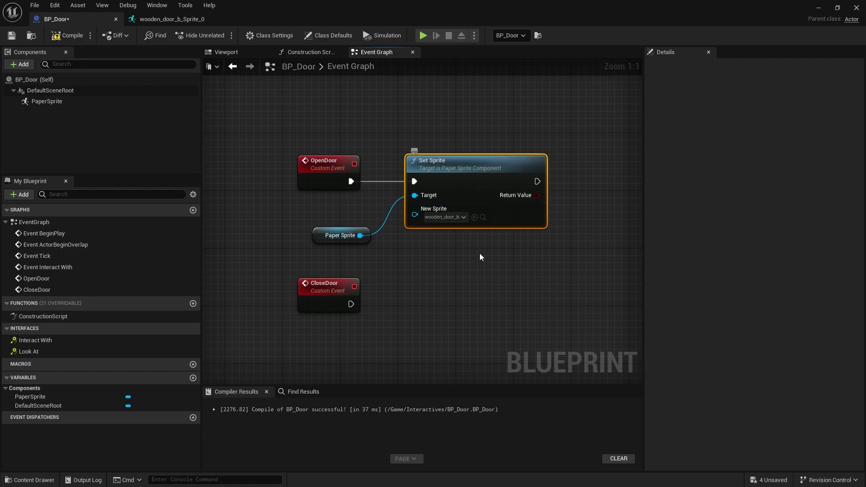
- Duplicate the Set Sprite node for CloseDoor, wire its execution and PaperSprite target, and choose wooden_door_b_Sprite_0 as the new sprite
key("ctrl+d")
left_click_drag(523, 279, 351, 304)
left_click_drag(360, 236, 429, 318)
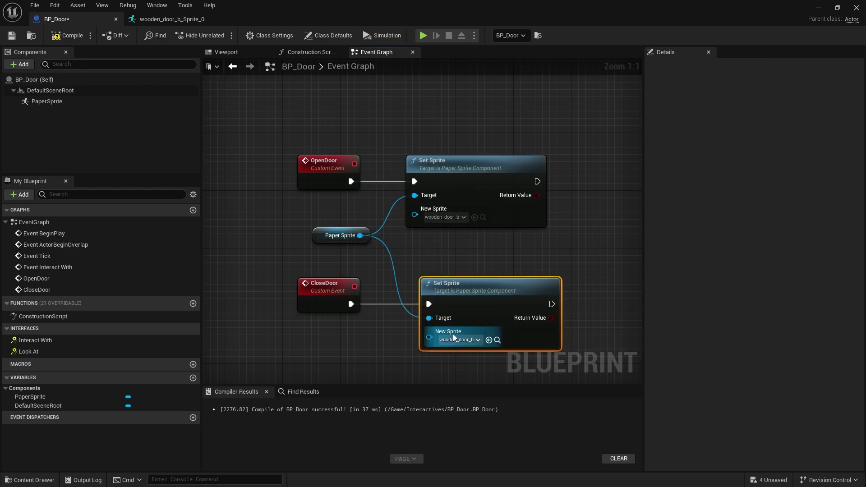
left_click(451, 340)
type("door")
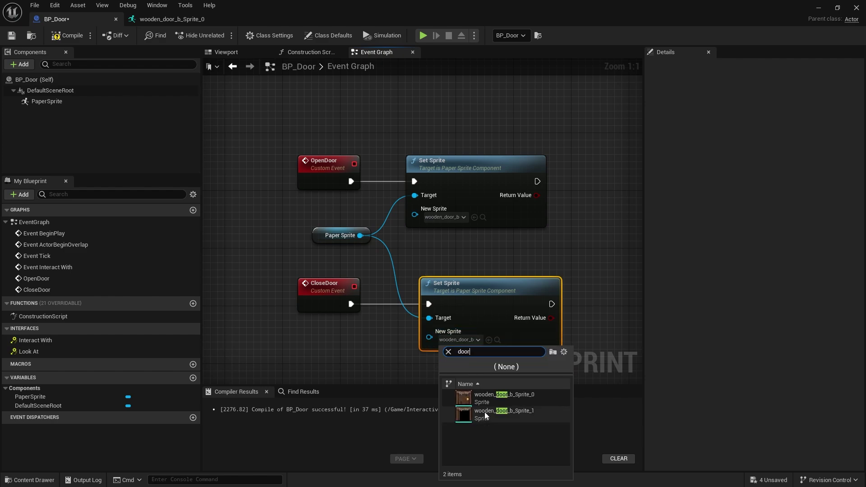
left_click(488, 398)
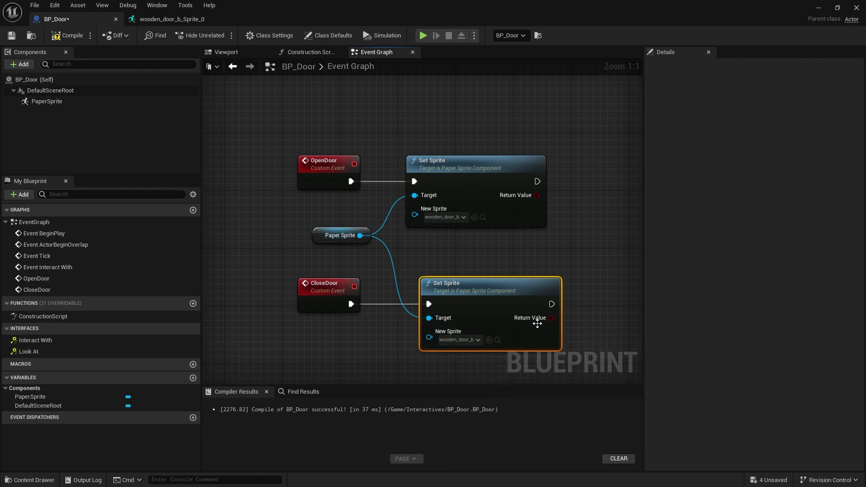
left_click_drag(497, 283, 475, 283)
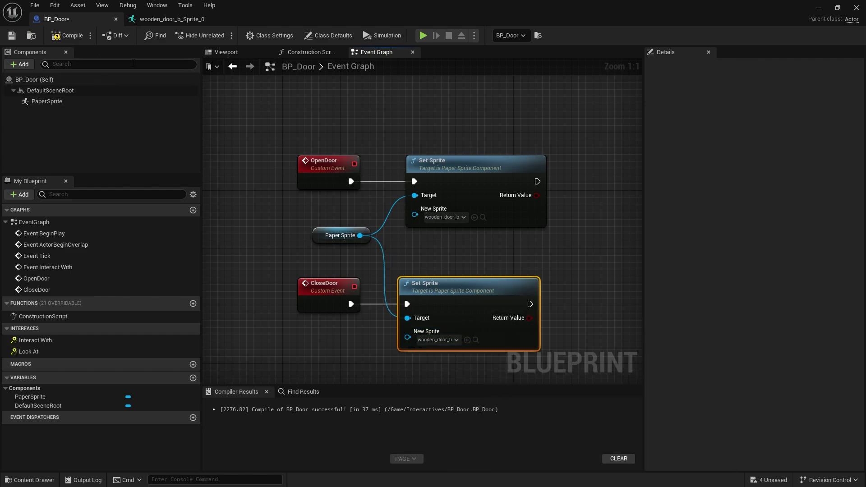
right_click_drag(470, 215, 358, 190)
left_click_drag(359, 146, 343, 146)
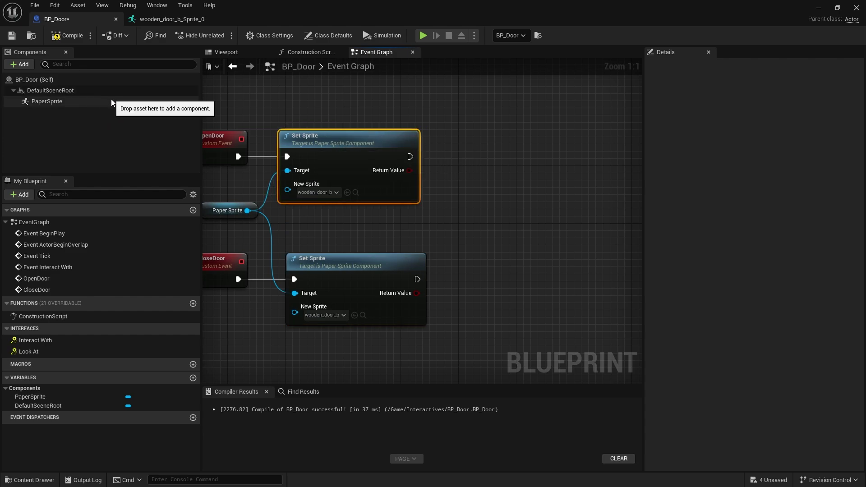
- Add a Set Collision Response to All Channels node for PaperSprite after OpenDoor's Set Sprite, with New Response set to Overlap
left_click_drag(55, 101, 474, 186)
type("set collisi")
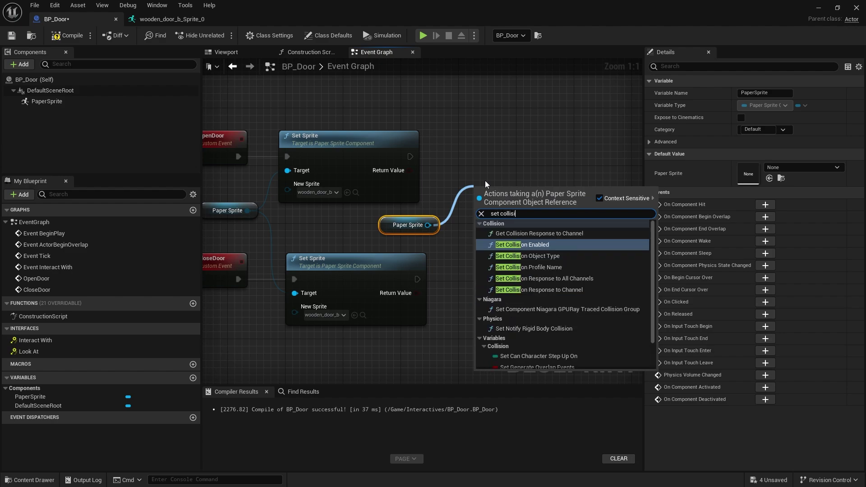
type("on")
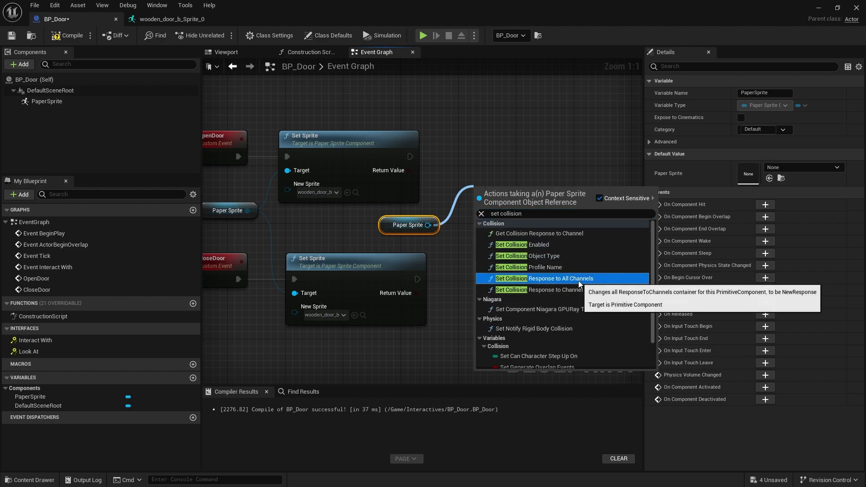
left_click(578, 280)
left_click_drag(497, 195, 497, 160)
left_click_drag(410, 157, 482, 171)
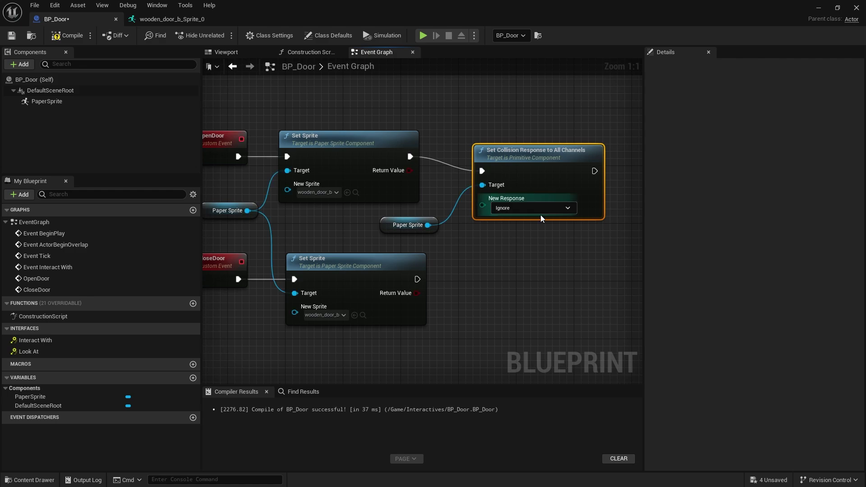
left_click(532, 208)
left_click(505, 224)
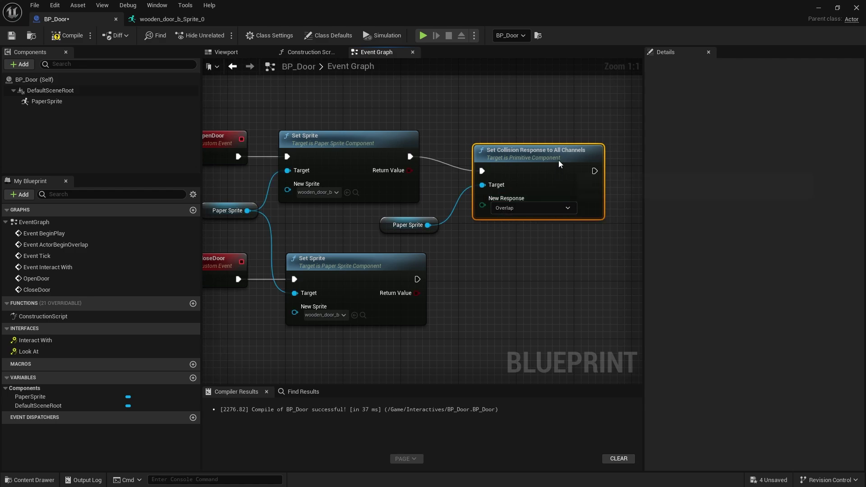
left_click_drag(559, 164, 560, 149)
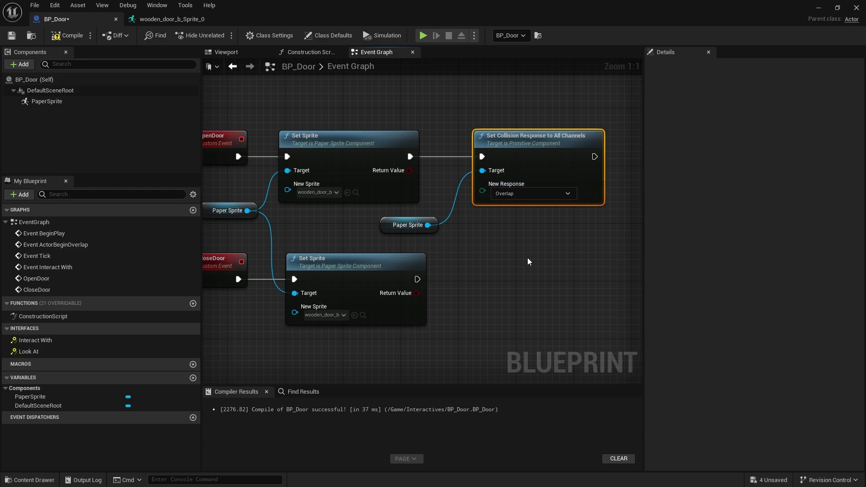
- Copy the collision response node onto CloseDoor's chain, target PaperSprite, set New Response to Block, and compile the Blueprint
key("ctrl+c")
key("ctrl+v")
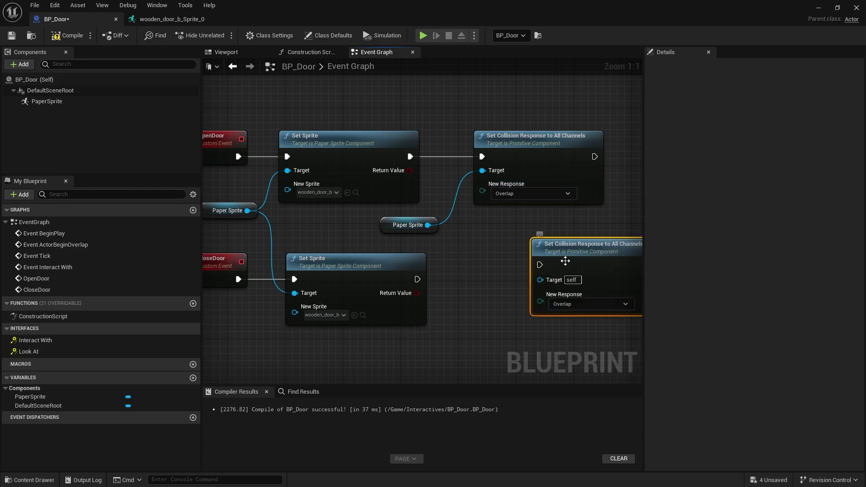
left_click_drag(535, 246, 496, 259)
left_click_drag(503, 294, 427, 225)
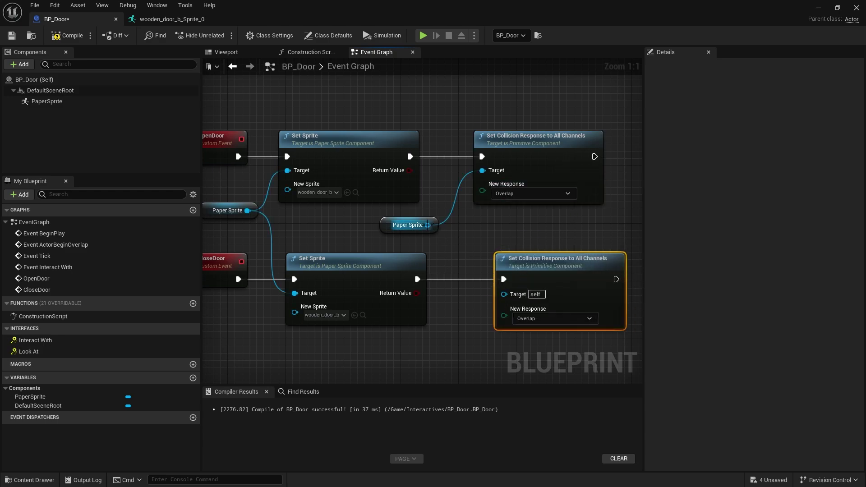
left_click(549, 320)
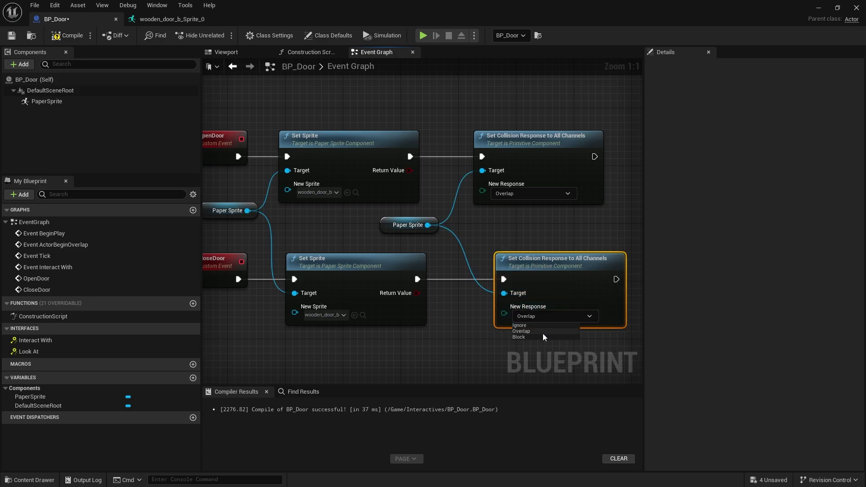
left_click(535, 335)
left_click_drag(553, 285, 545, 285)
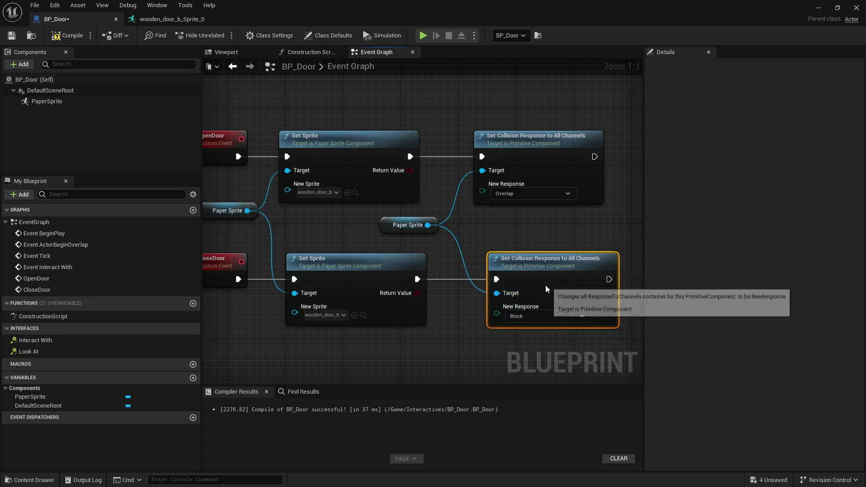
left_click(63, 41)
- Move Event Interact With to a clear area of the graph and connect it to an Open Door call
right_click_drag(267, 268, 548, 234)
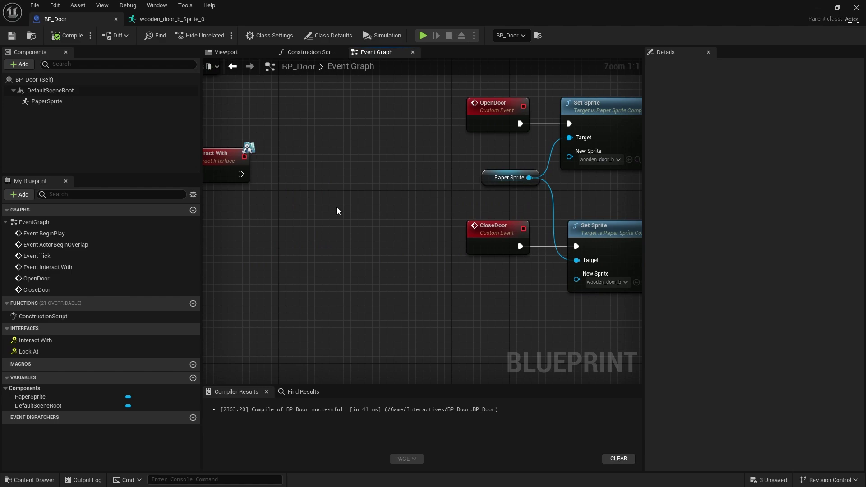
right_click_drag(214, 172, 329, 186)
left_click_drag(329, 186, 300, 310)
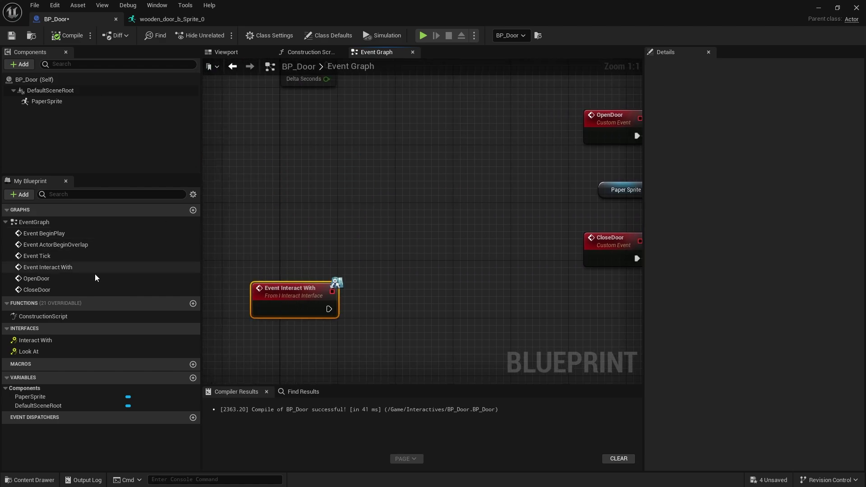
left_click_drag(95, 279, 330, 309)
left_click_drag(398, 307, 472, 311)
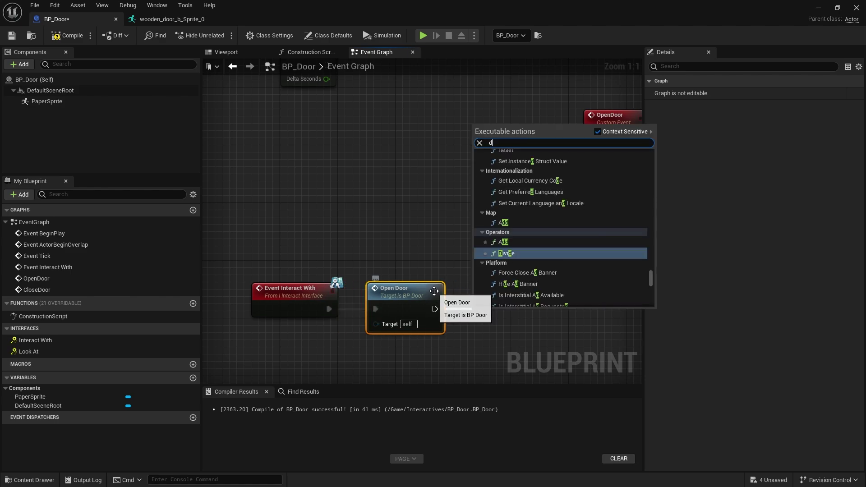
type("delay")
key("Return")
left_click(511, 339)
type("3.0")
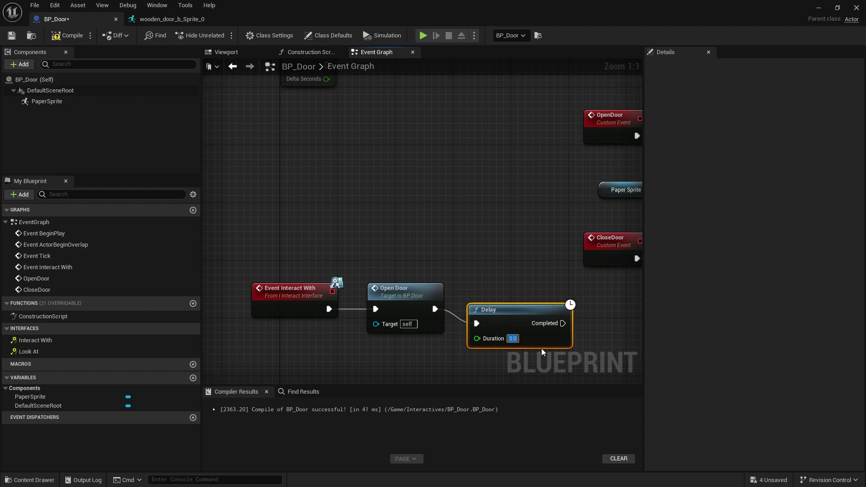
left_click_drag(497, 318, 486, 303)
right_click_drag(557, 329, 506, 308)
key("Delete")
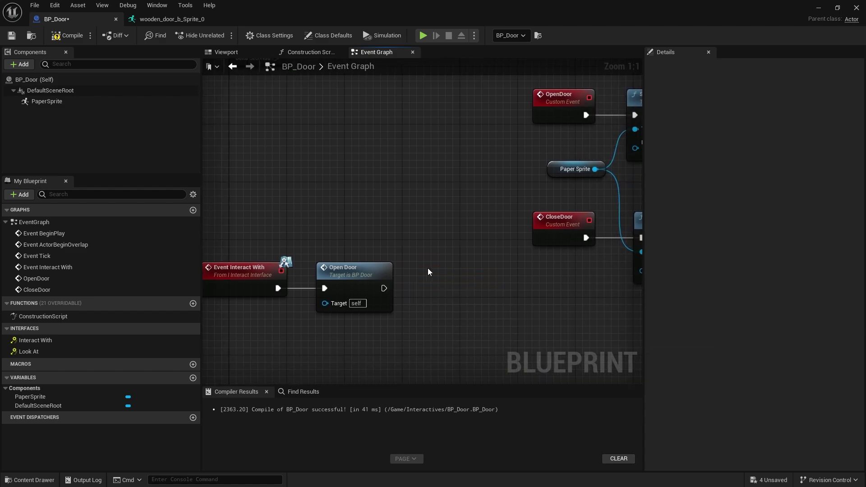
right_click_drag(428, 269, 469, 224)
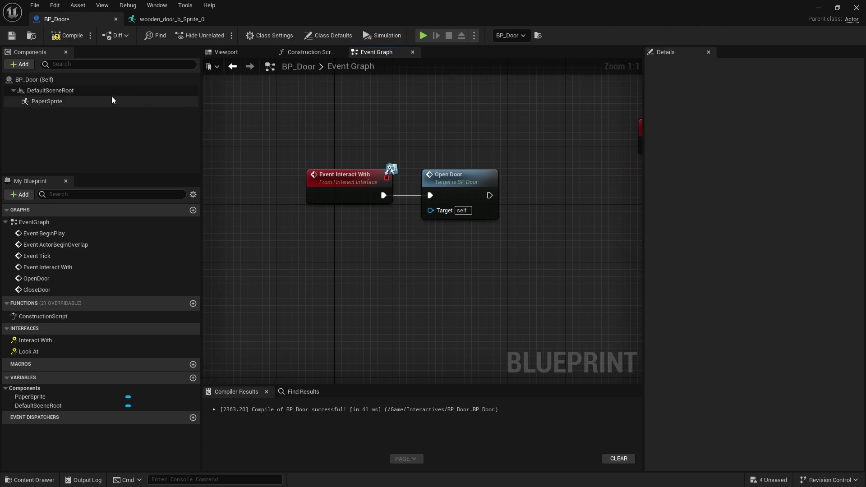
- Add an On Component End Overlap event for the PaperSprite component
left_click(94, 103)
right_click(42, 104)
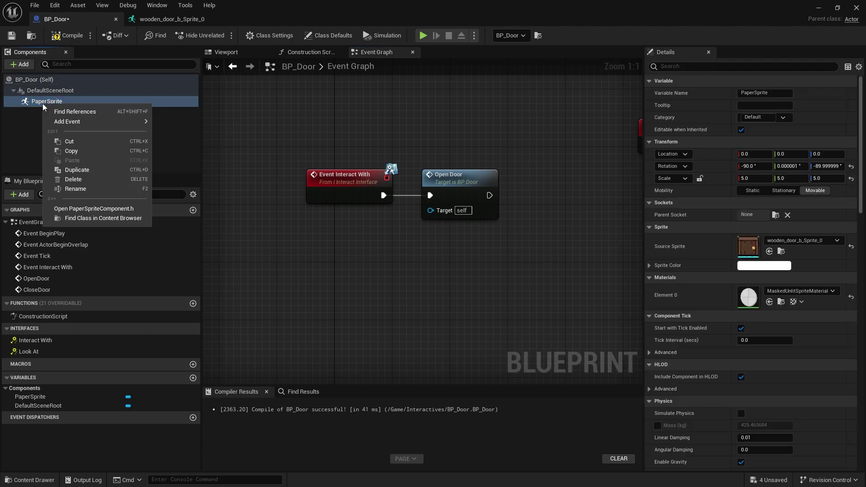
mouse_move(93, 121)
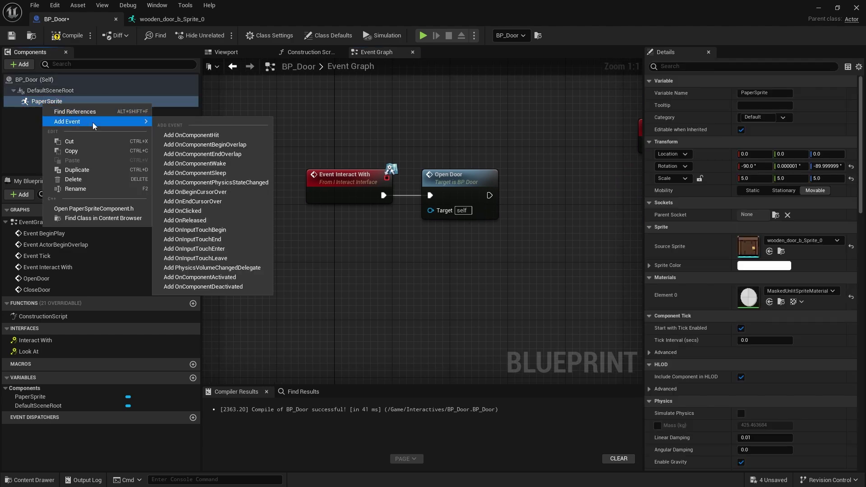
left_click(214, 154)
- Add an Equal node from the overlap event's Other Actor and feed its second input from Get Player Character
right_click_drag(459, 245, 354, 226)
left_click_drag(358, 221, 380, 303)
type("==")
key("Return")
type("get player char")
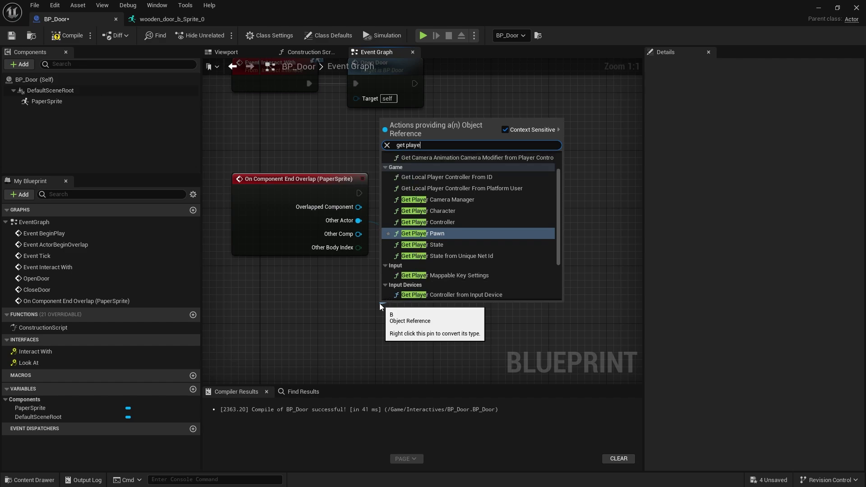
key("Return")
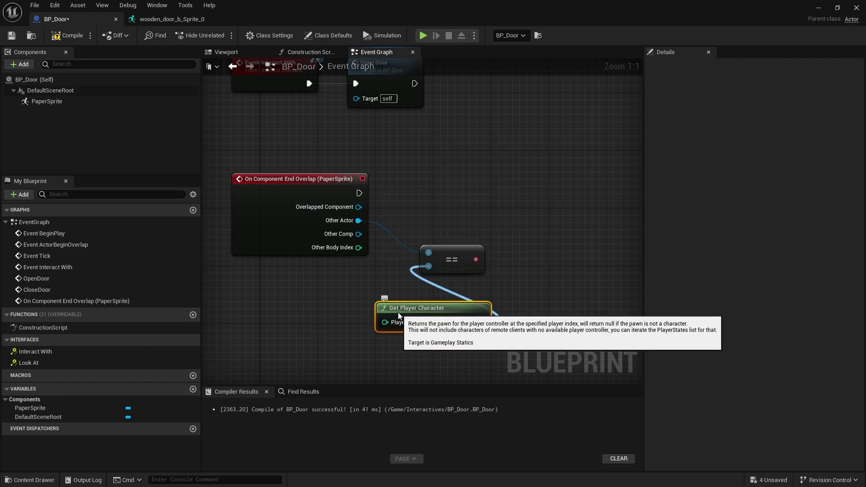
- Add a Branch driven by the Equal result, wire the End Overlap execution into it, and align it with the event
left_click(514, 197)
left_click_drag(518, 224, 360, 193)
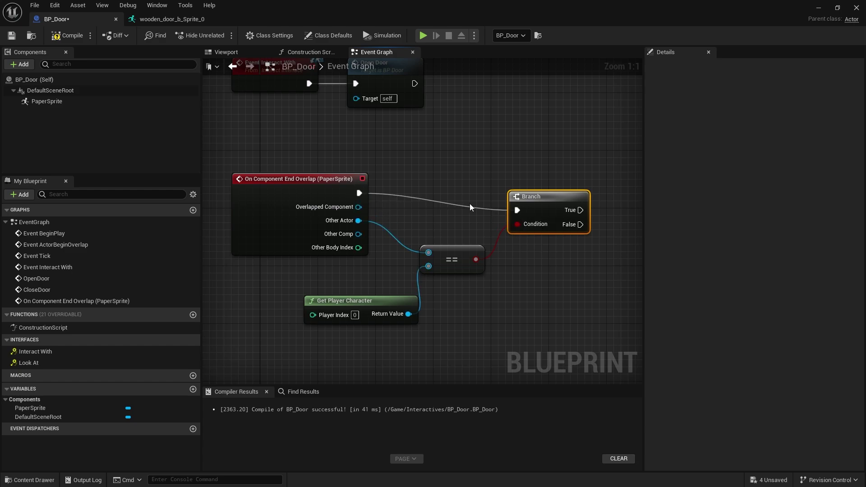
left_click_drag(526, 195, 508, 177)
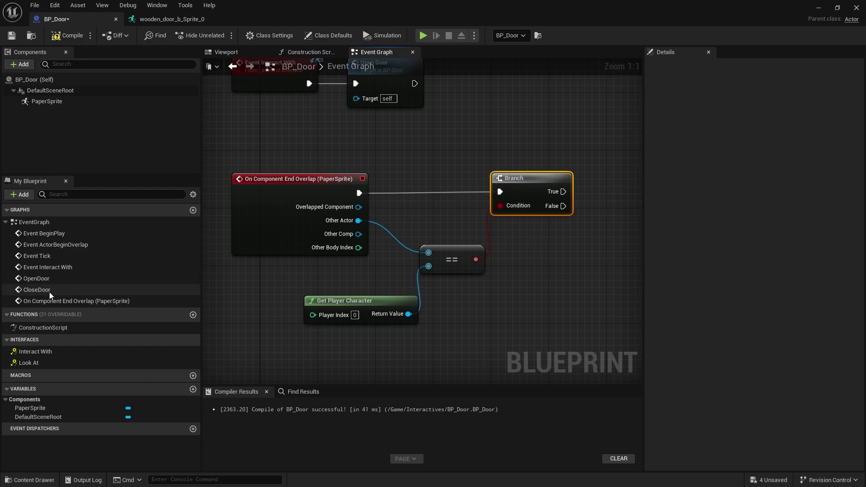
- Connect a Close Door call to the Branch's True output, then compile and save the Blueprint
left_click_drag(37, 290, 563, 192)
left_click_drag(596, 184, 601, 176)
left_click(68, 36)
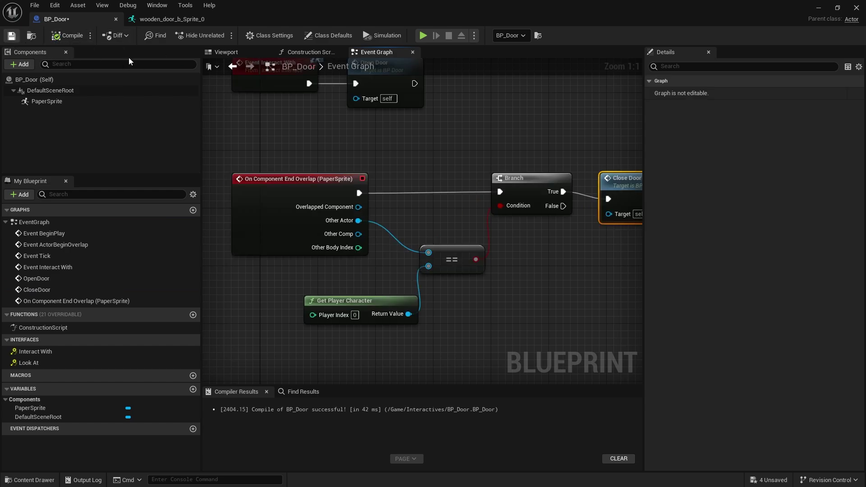
- Play the level and walk the character through the door in both directions to test opening and closing on end overlap
left_click(819, 9)
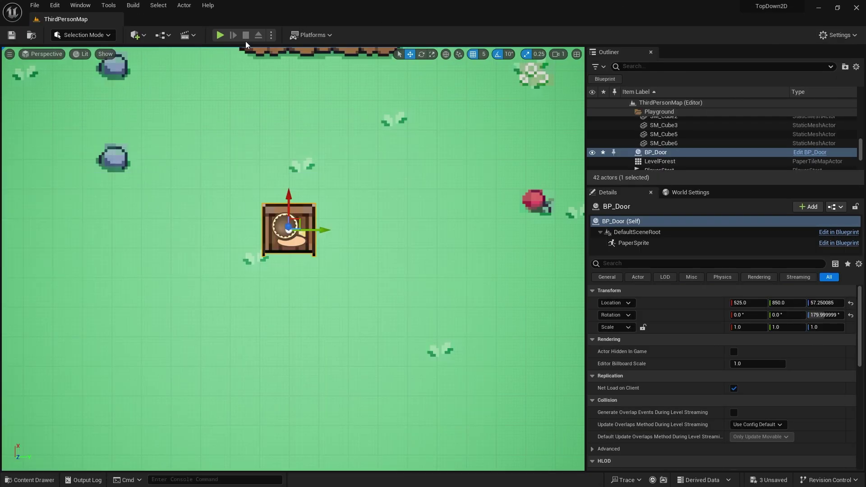
left_click(221, 35)
key("s")
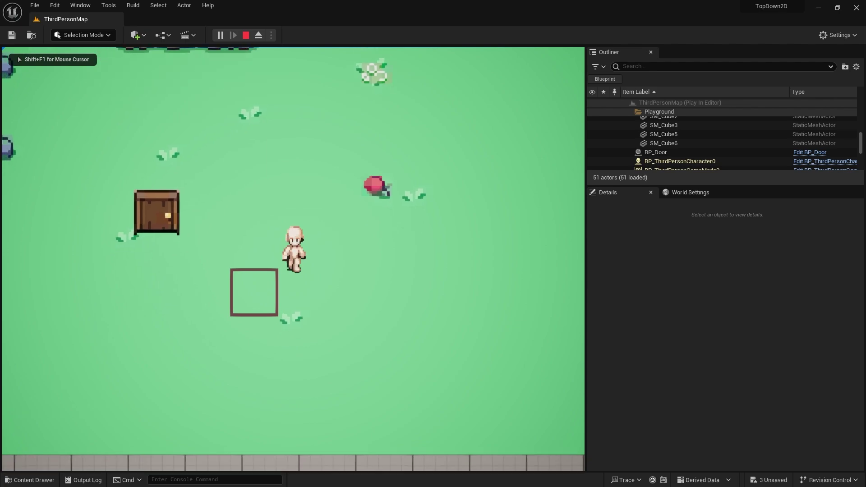
key("a")
key("d")
key("w")
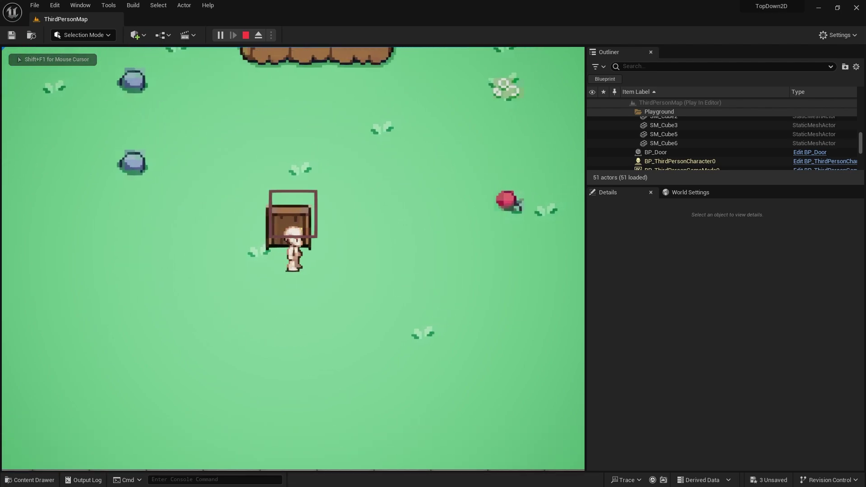
key("w")
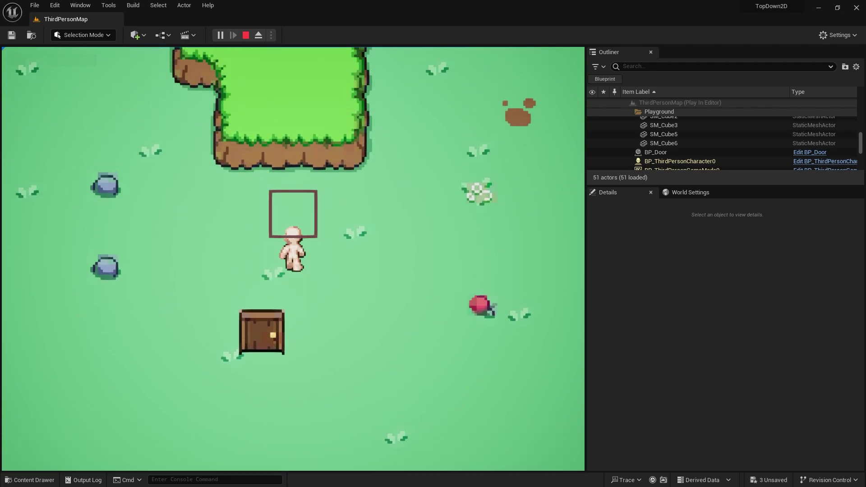
key("s")
key("a")
key("w")
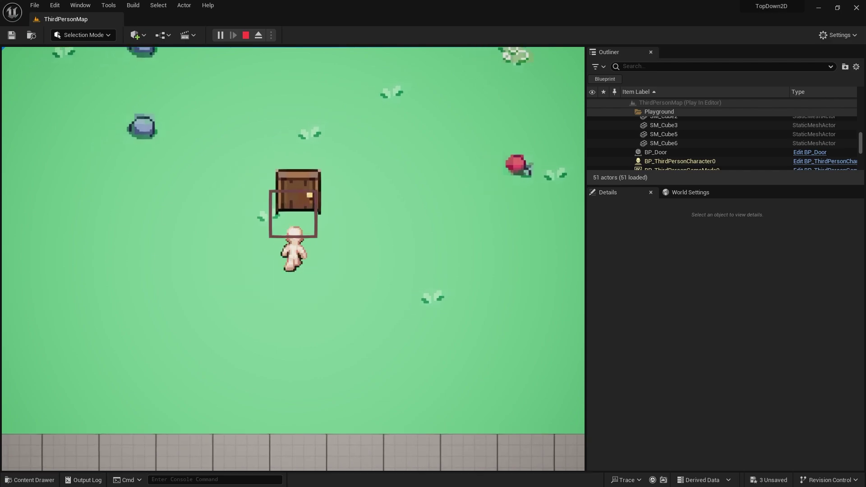
key("w")
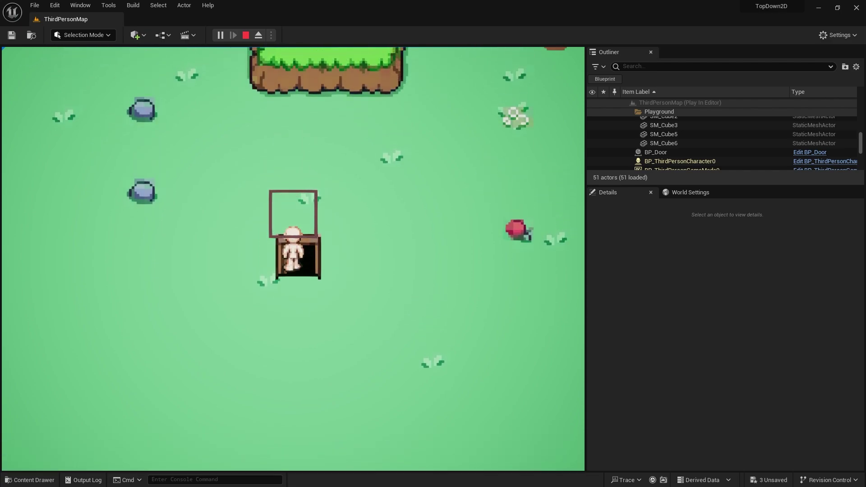
key("s")
key("w")
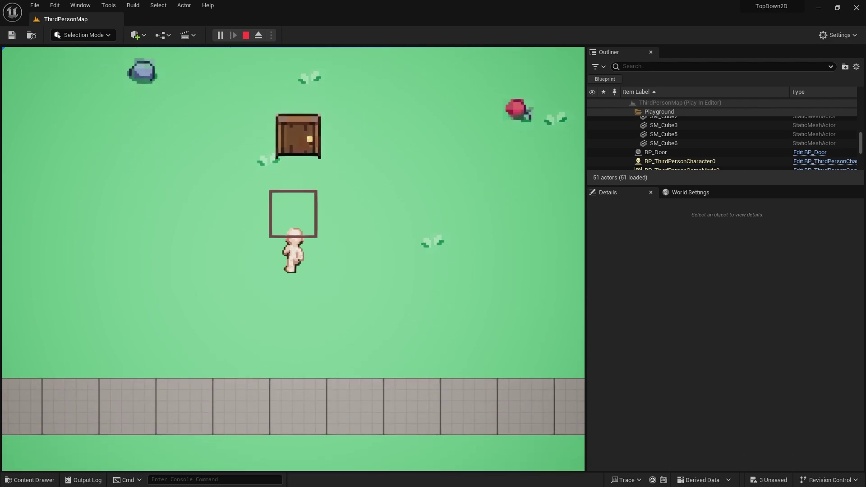
key("w")
key("s")
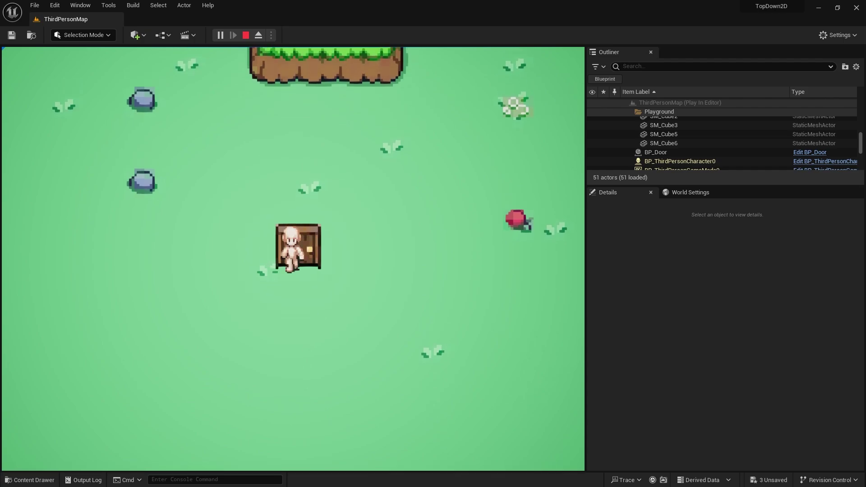
key("Escape")
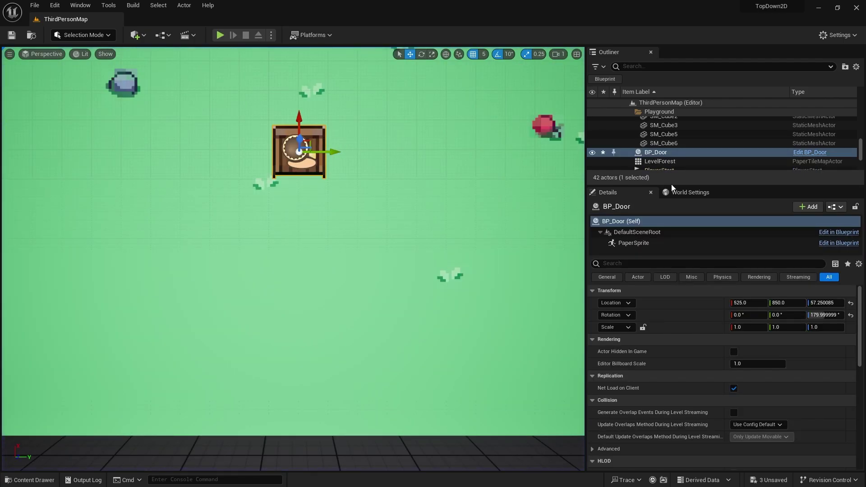
- Make room before Close Door in BP_Door's Event Graph and insert a Delay node after the Branch's True output
left_click(812, 153)
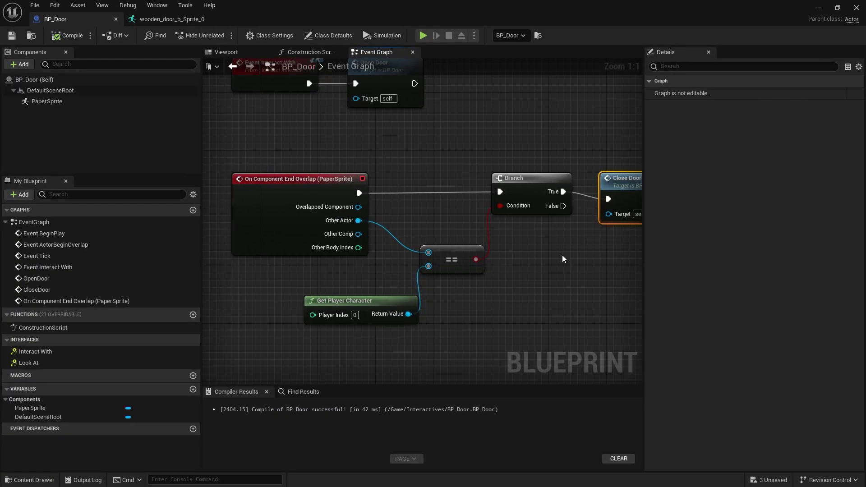
right_click_drag(563, 255, 308, 264)
left_click_drag(380, 208, 446, 203)
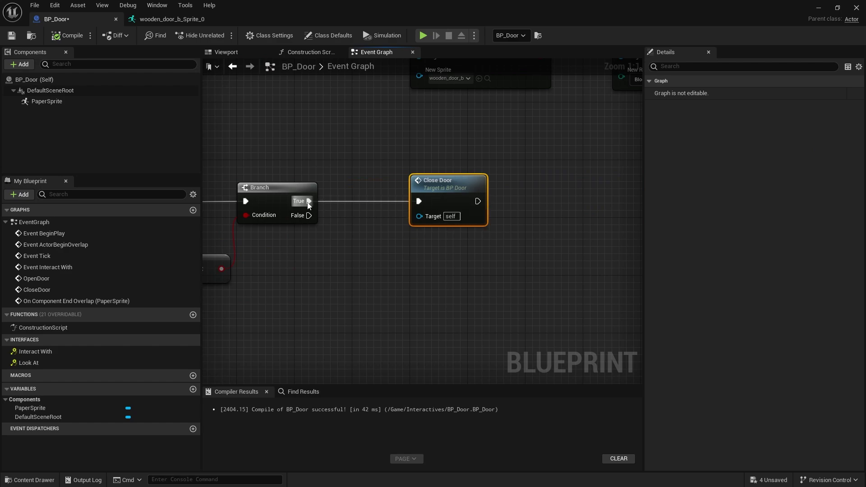
left_click_drag(309, 204, 336, 189)
type("delay")
key("Return")
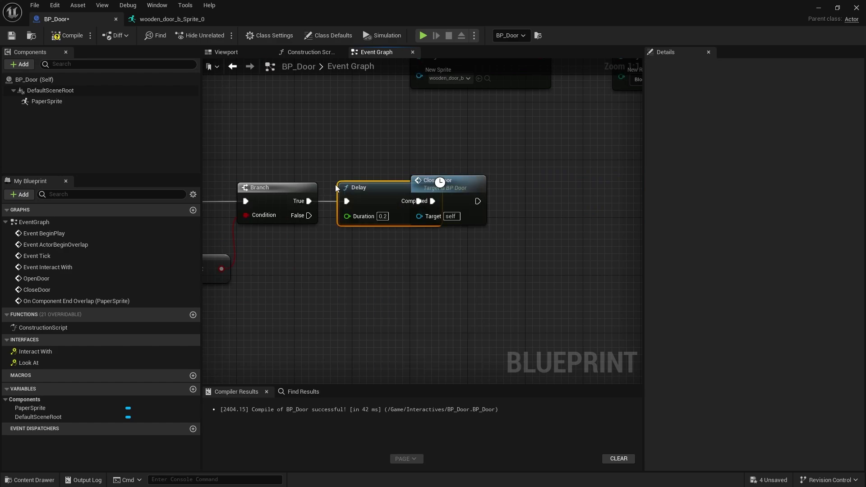
- Set the Delay duration to 1.0, move Close Door clear of the Delay node, and compile the Blueprint
left_click(383, 216)
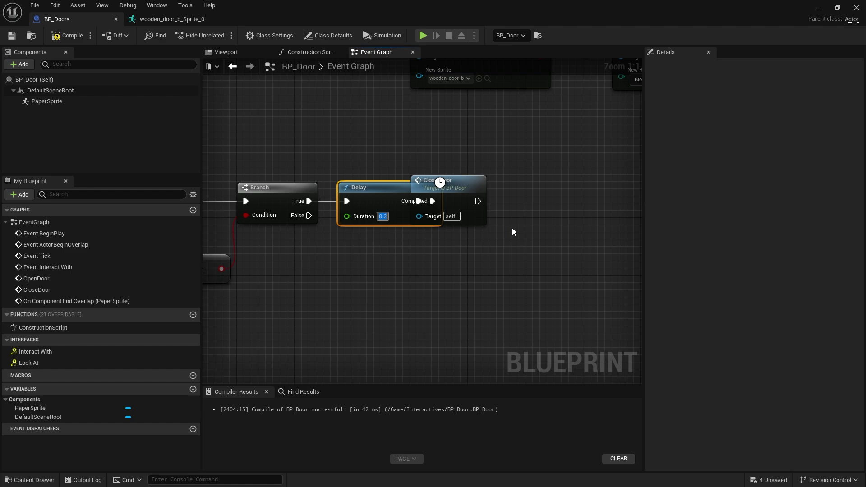
type("1")
left_click(515, 234)
left_click_drag(470, 187, 521, 187)
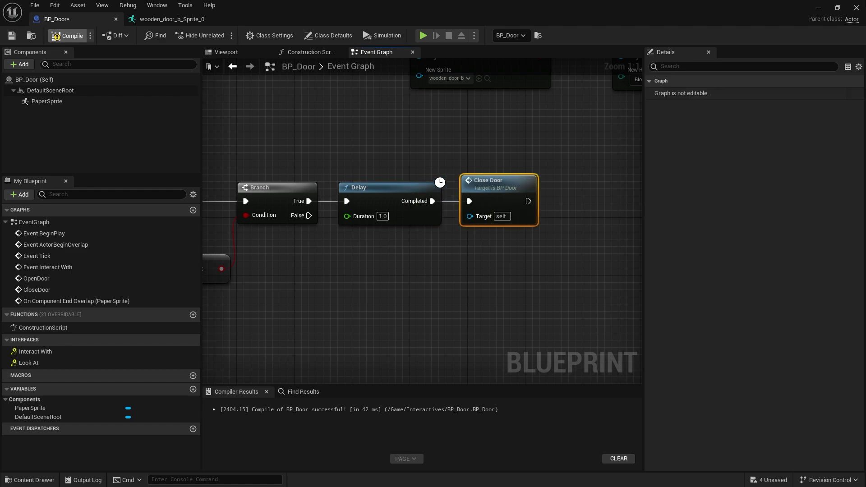
- Play the level again and move the character through and around the door to test the delayed closing
left_click(819, 8)
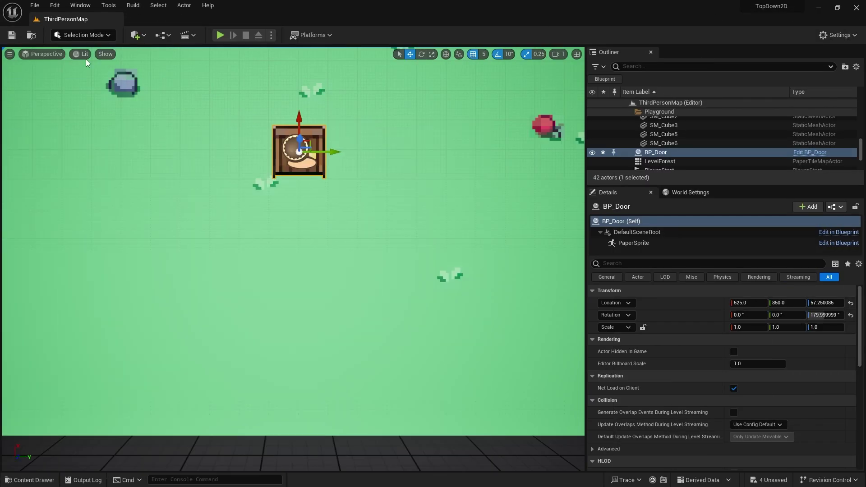
left_click(220, 35)
key("s")
key("a")
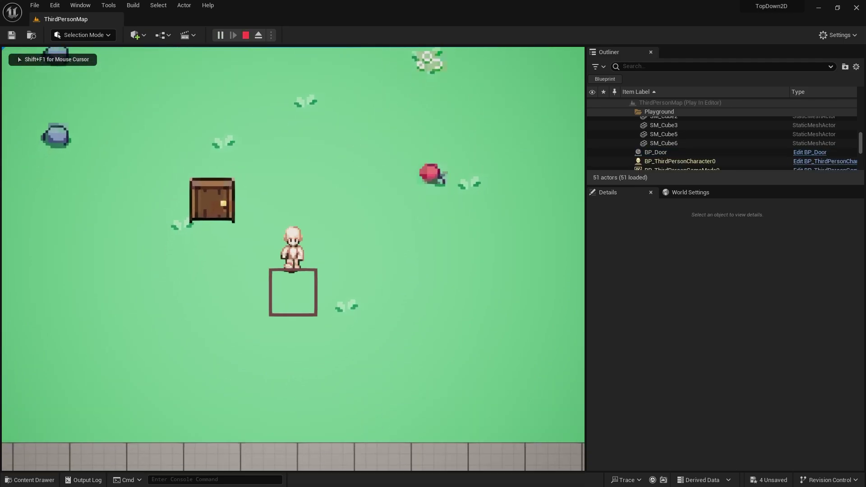
key("w")
key("d")
key("w")
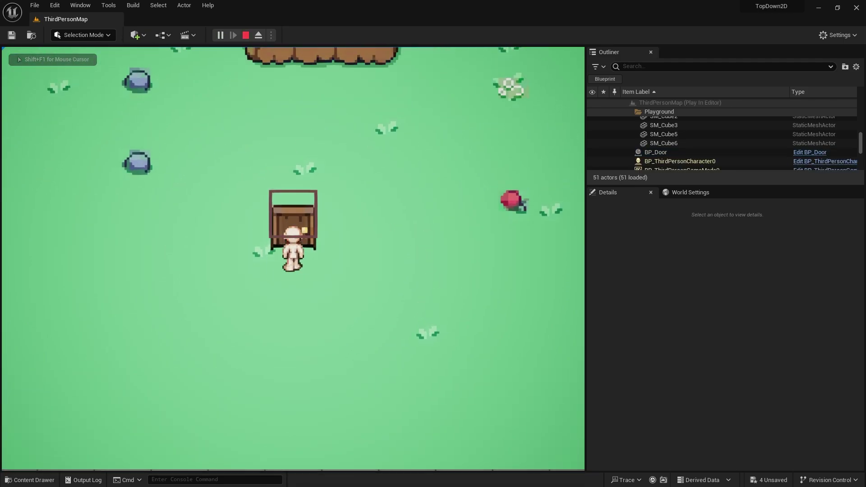
key("w")
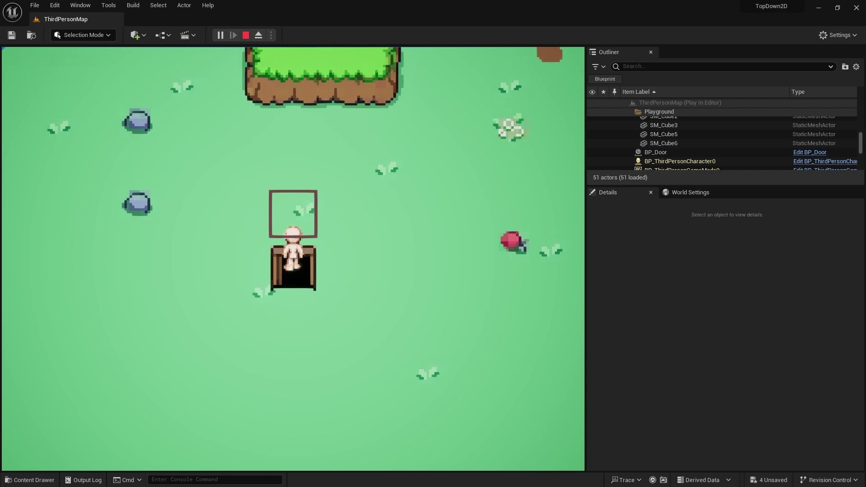
key("d")
key("s")
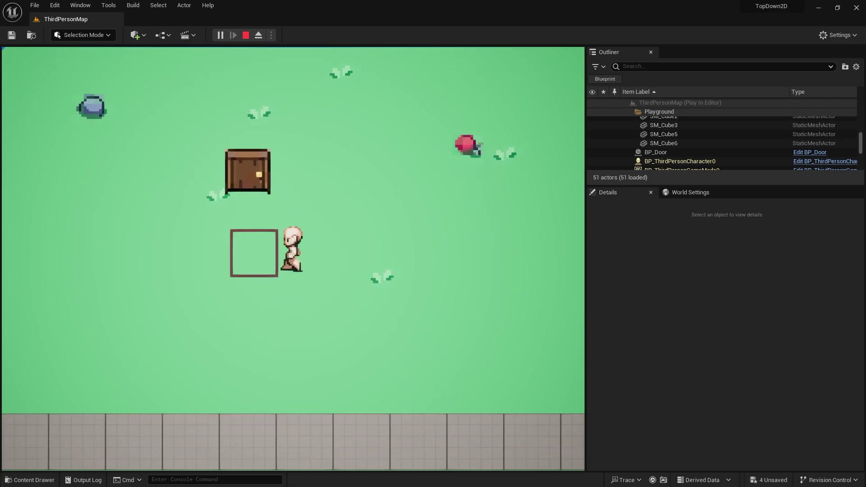
key("a")
key("w")
key("s")
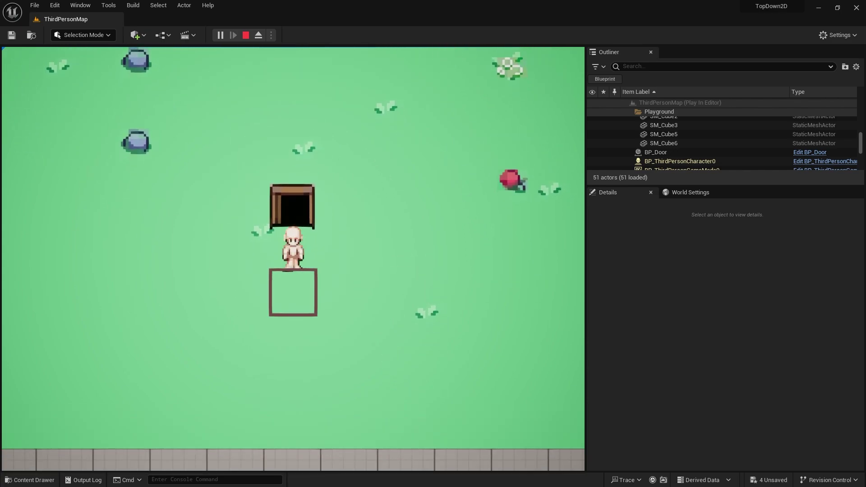
key("s")
key("w")
key("s")
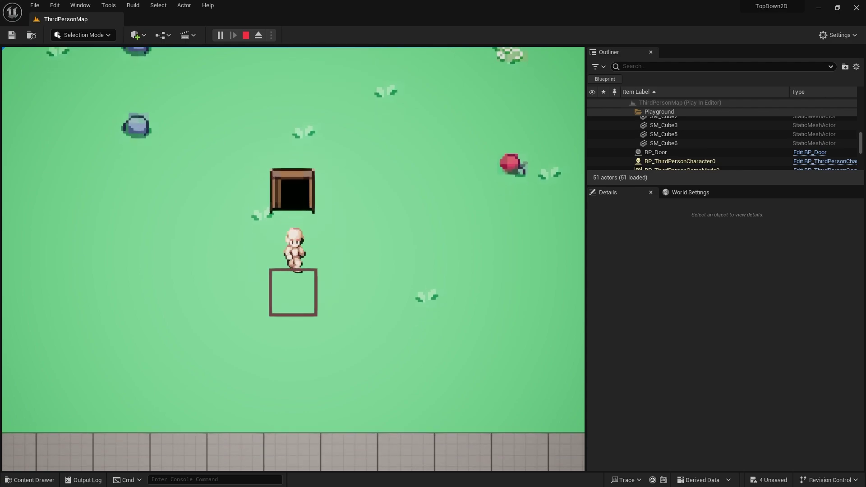
key("Escape")
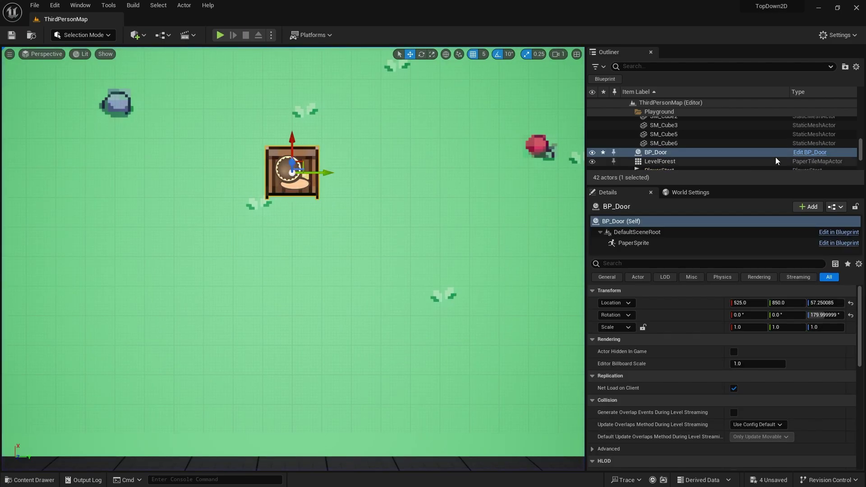
- Reopen BP_Door's graph and spread out the End Overlap event, Equal and Get Player Character nodes to make space for another comparison
left_click(808, 154)
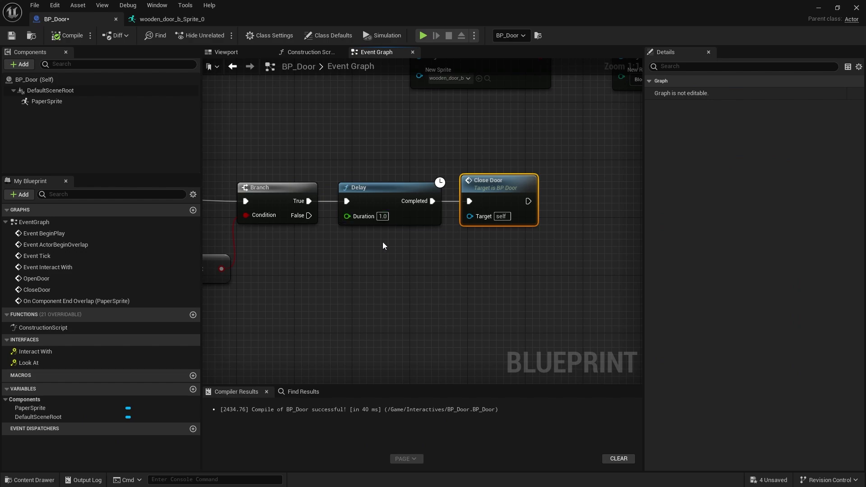
right_click_drag(312, 236, 508, 200)
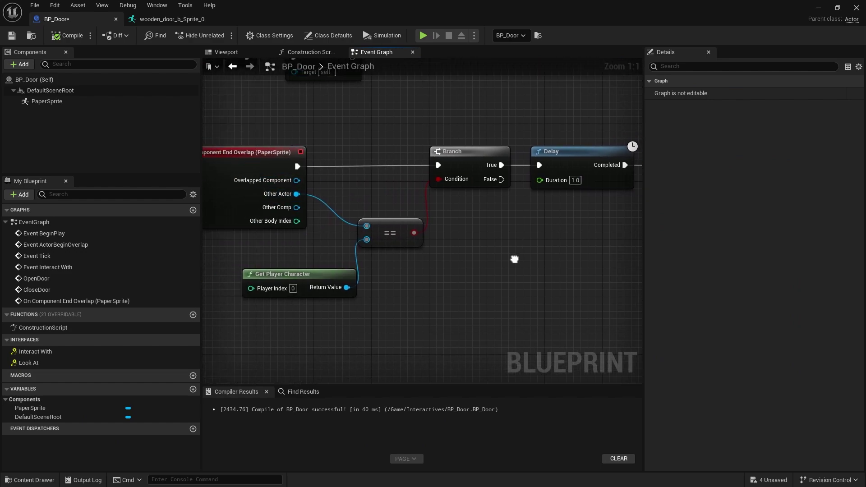
right_click_drag(515, 257, 439, 167)
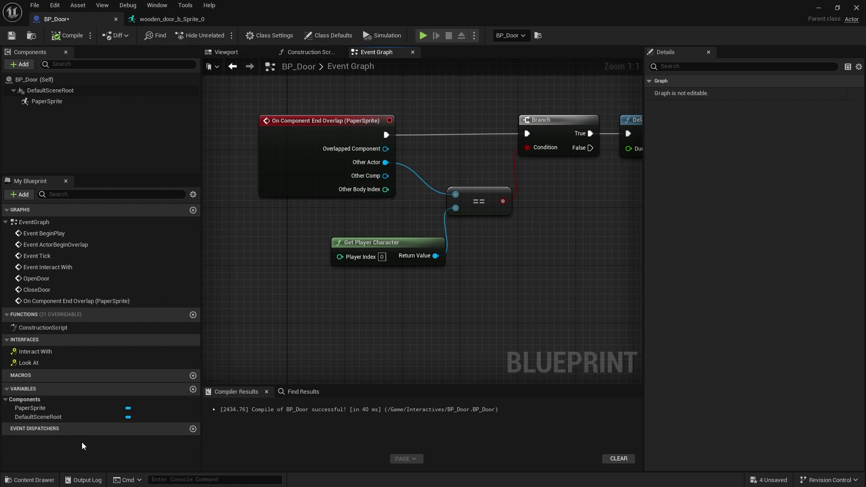
left_click_drag(293, 177, 246, 179)
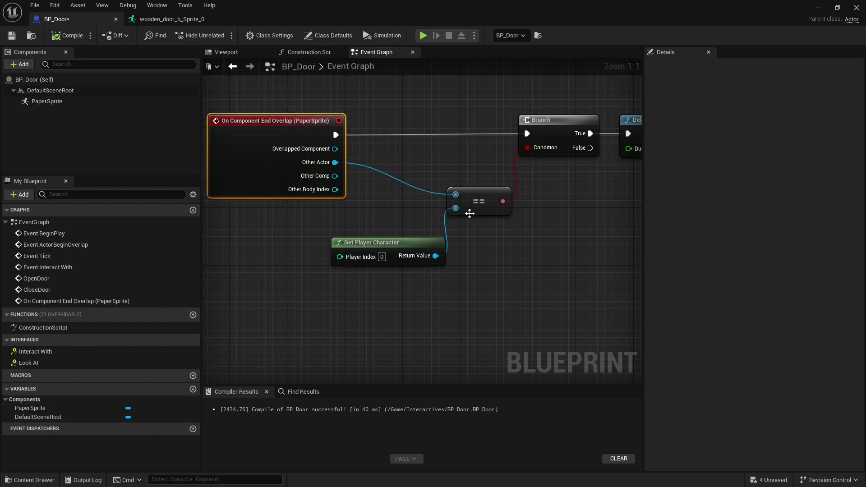
left_click_drag(468, 212, 482, 241)
left_click_drag(363, 242, 264, 286)
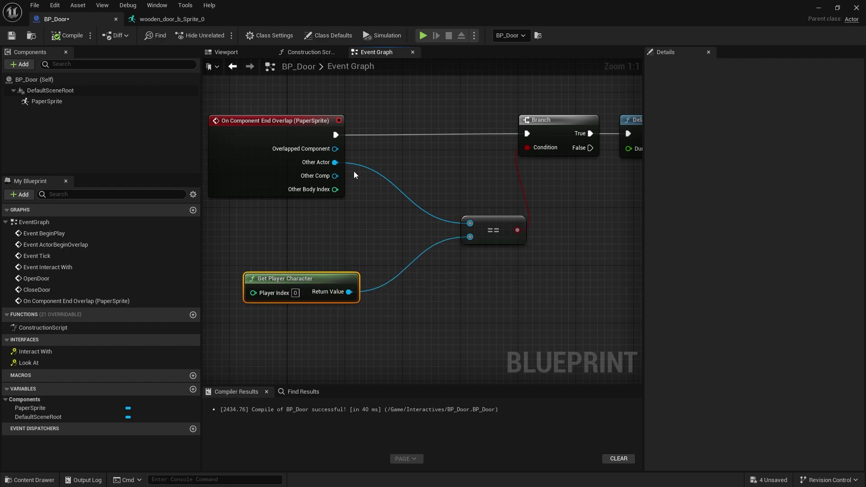
- Add an Equal node for the End Overlap event's Other Comp and get the Capsule Component from Get Player Character
left_click_drag(335, 177, 362, 207)
type("==")
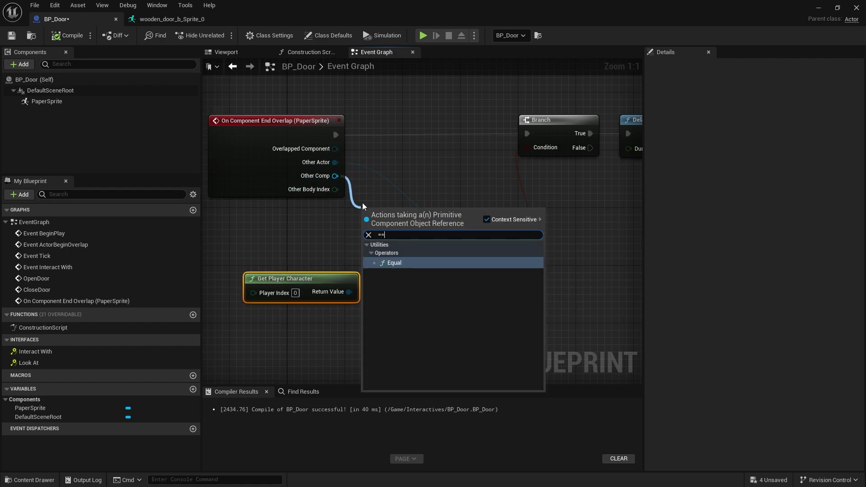
key("Return")
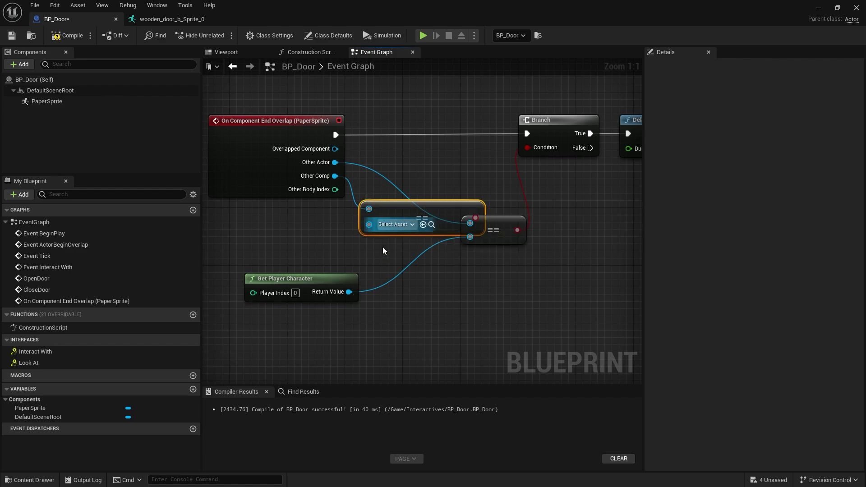
left_click_drag(348, 292, 325, 324)
type("capsule")
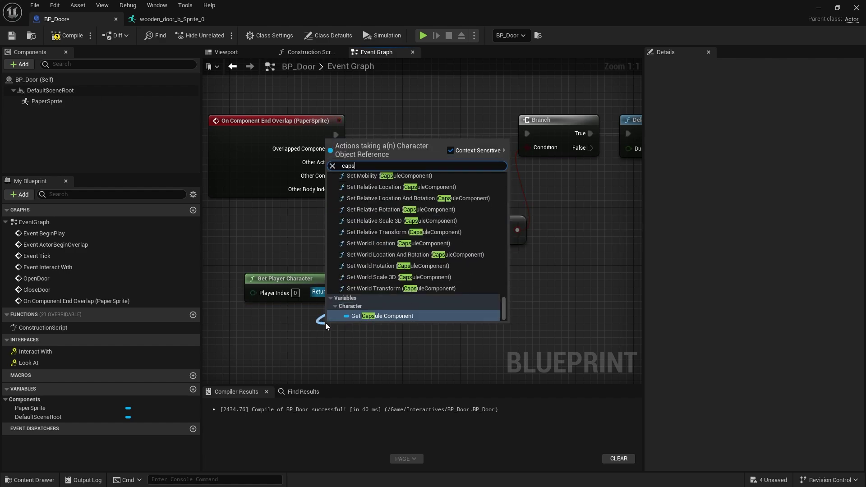
key("Return")
- Feed Capsule Component into the new Equal node, use its result as the Branch Condition, and delete the old actor comparison
left_click_drag(427, 324, 528, 148)
left_click(478, 241)
key("Delete")
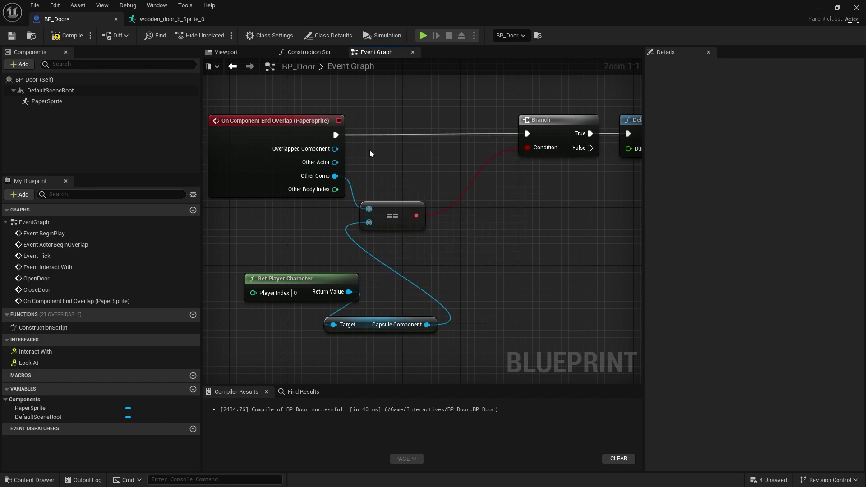
- Return to the level, play it, and walk the character around to the front of the door
left_click(838, 6)
left_click(260, 53)
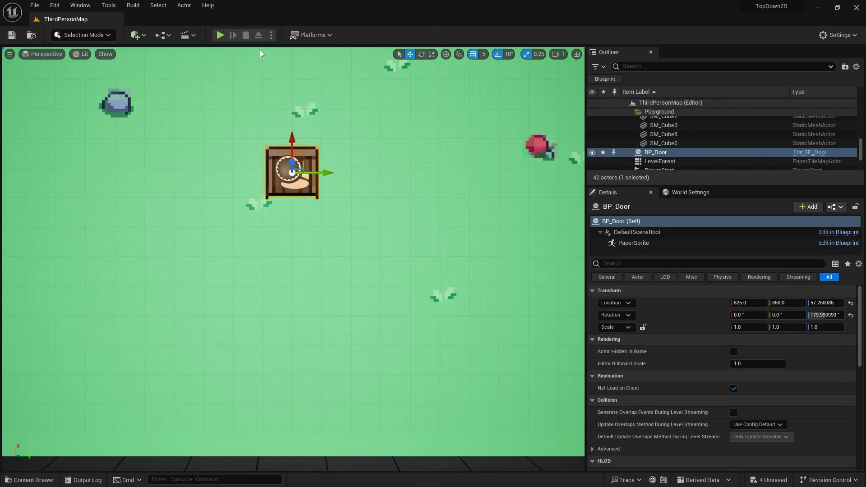
left_click(220, 35)
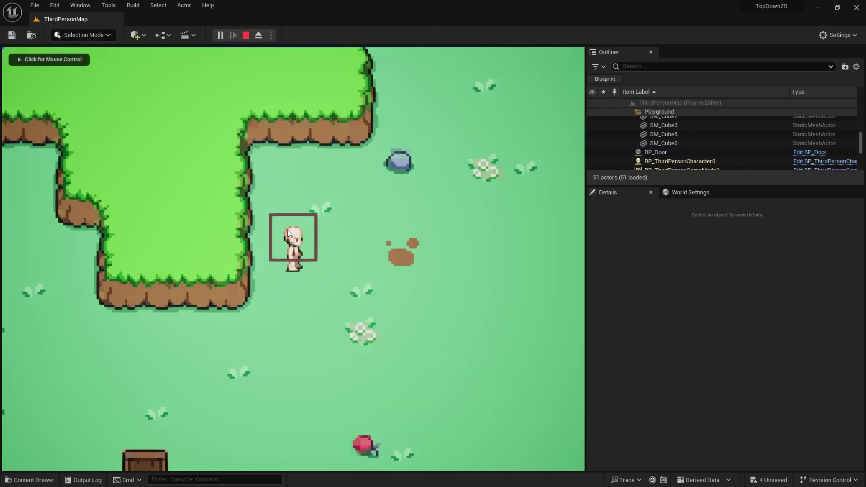
left_click(301, 252)
key("s")
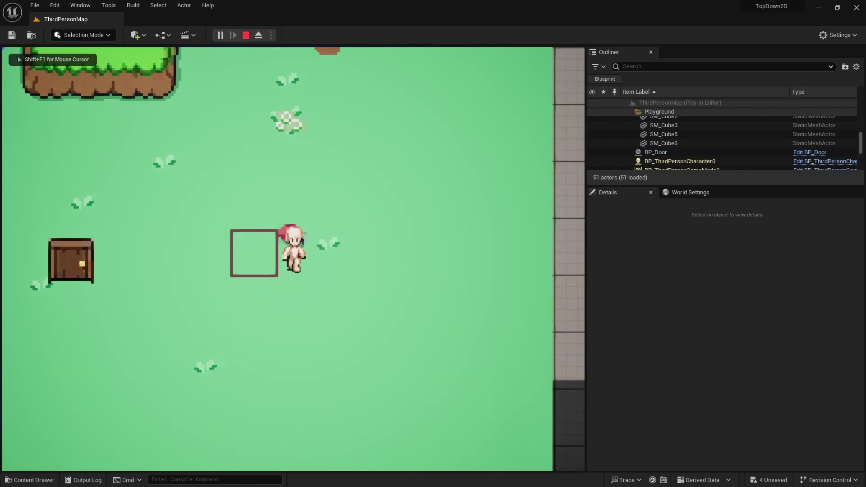
key("a")
key("d")
key("w")
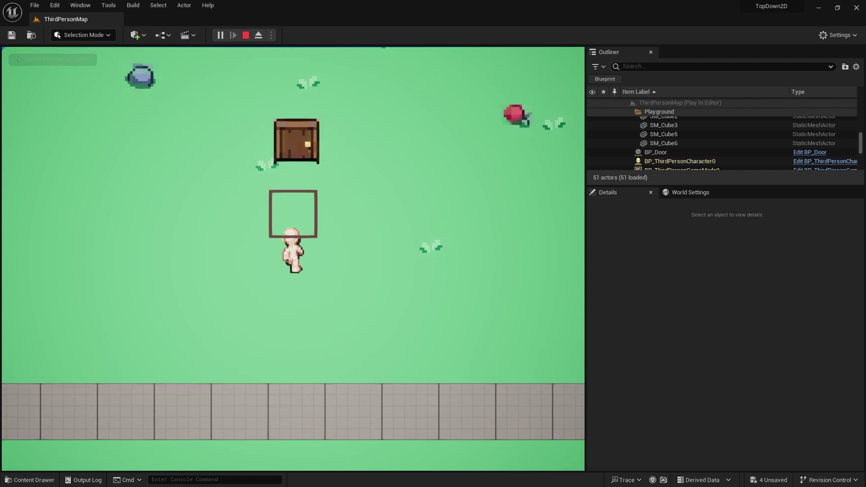
key("d")
key("w")
key("w")
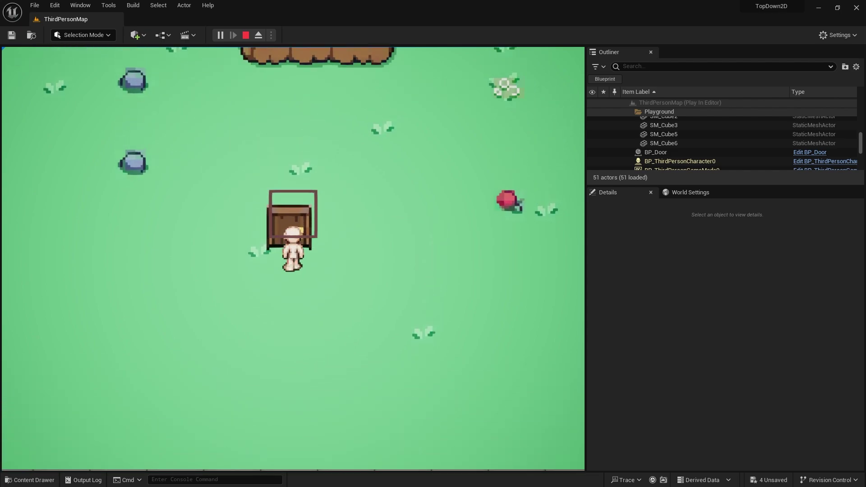
- Open the door and repeatedly step away and return to test its delayed closing, ending with the play session stopped
key("w")
key("s")
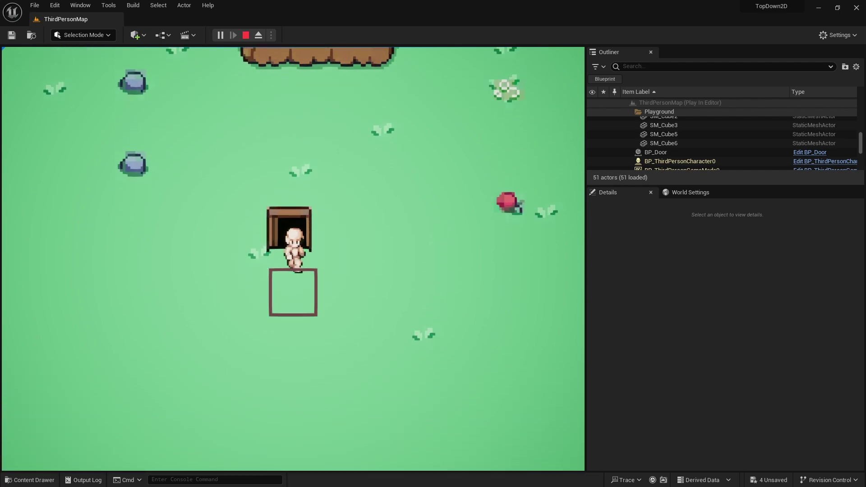
key("w")
key("w")
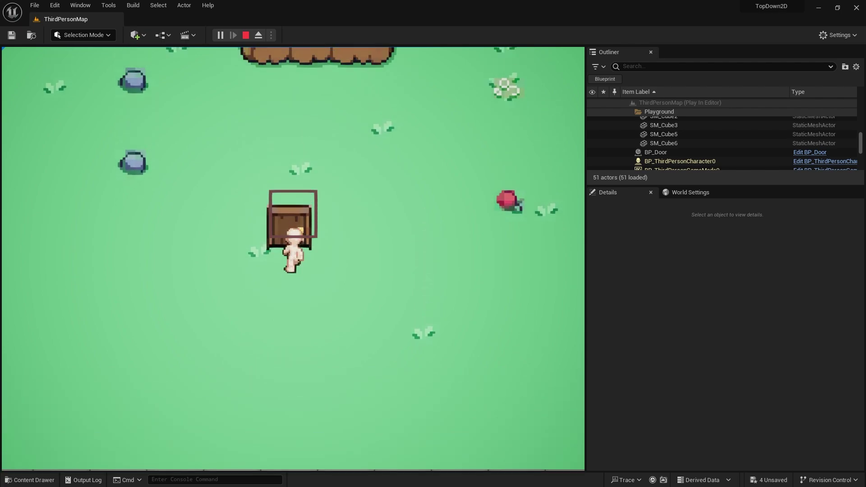
key("s")
key("a")
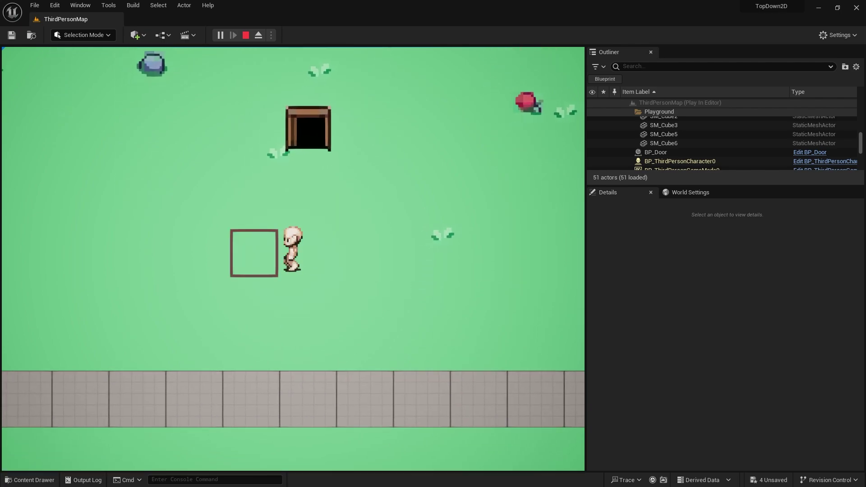
key("d")
key("w")
key("w")
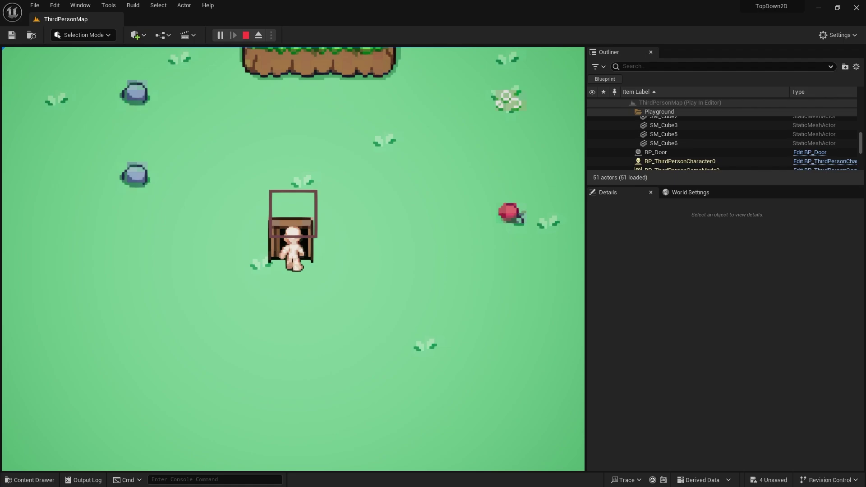
key("Escape")
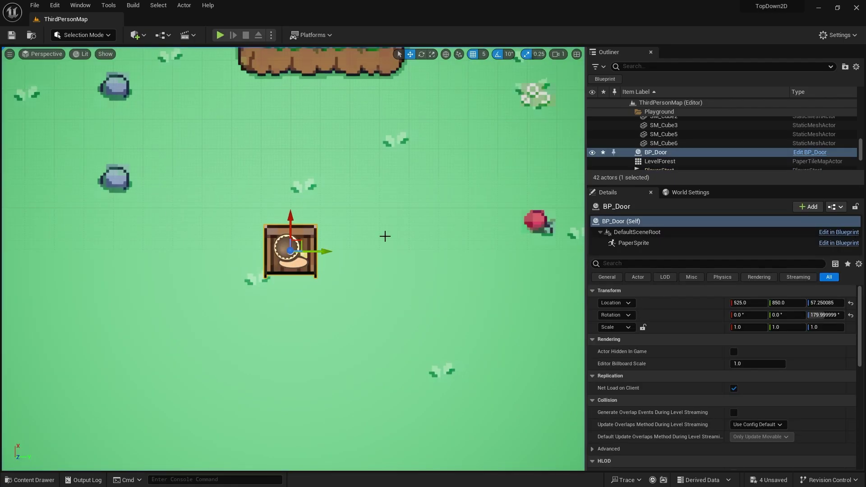
- Reopen BP_Door and add a Start Camera Fade node beyond the OpenDoor chain's Set Collision Response node, with Context Sensitive disabled
left_click(30, 479)
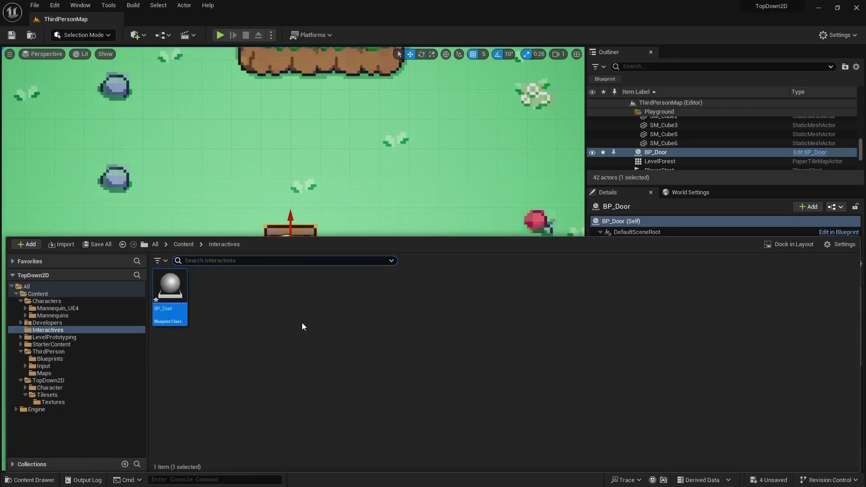
double_click(185, 294)
right_click_drag(563, 254, 350, 330)
scroll(383, 315, "down", 3)
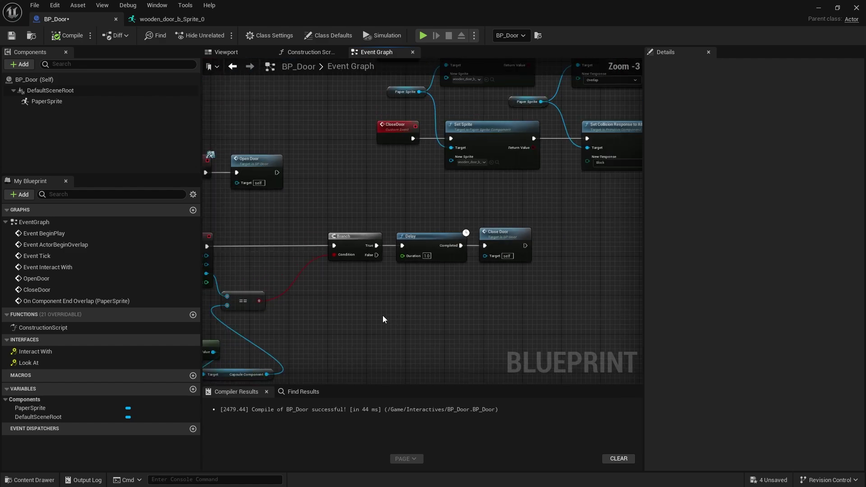
right_click_drag(609, 200, 526, 306)
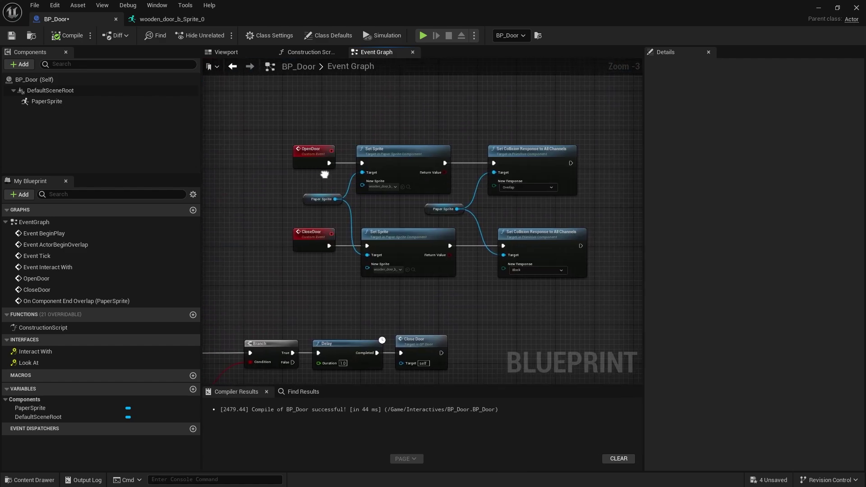
right_click_drag(563, 153, 452, 166)
scroll(454, 184, "up", 3)
right_click_drag(482, 232, 341, 243)
right_click(341, 247)
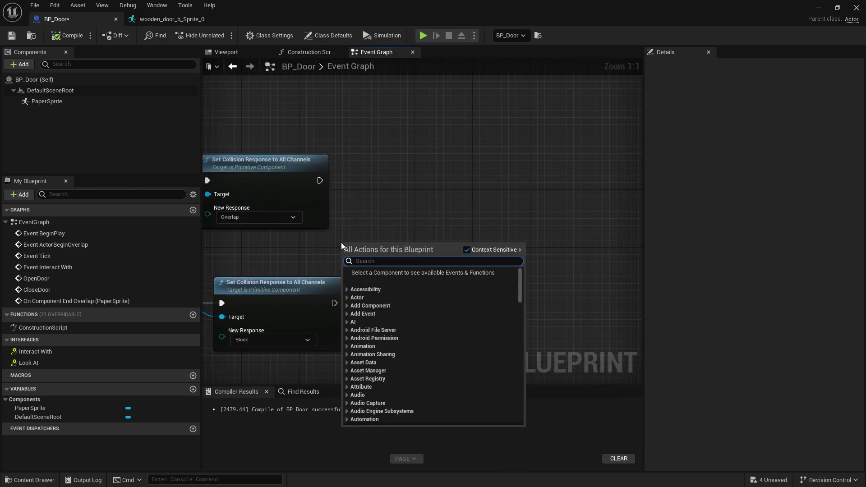
type("fade cam")
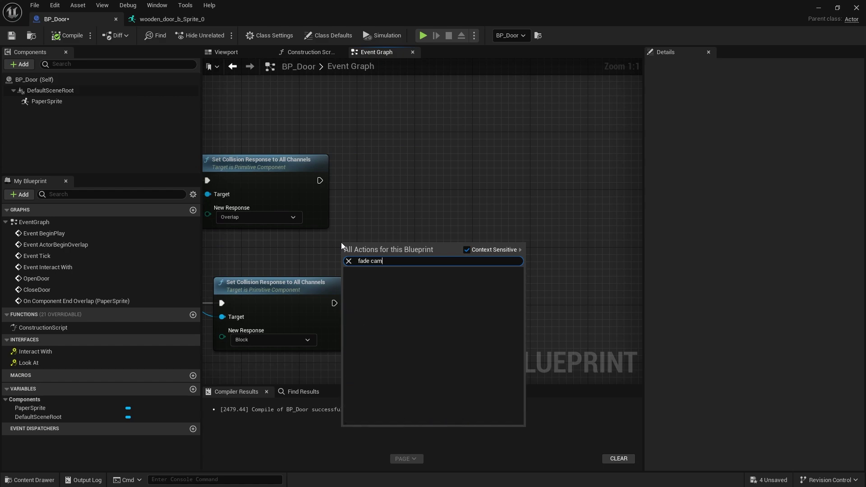
type("era")
left_click(467, 250)
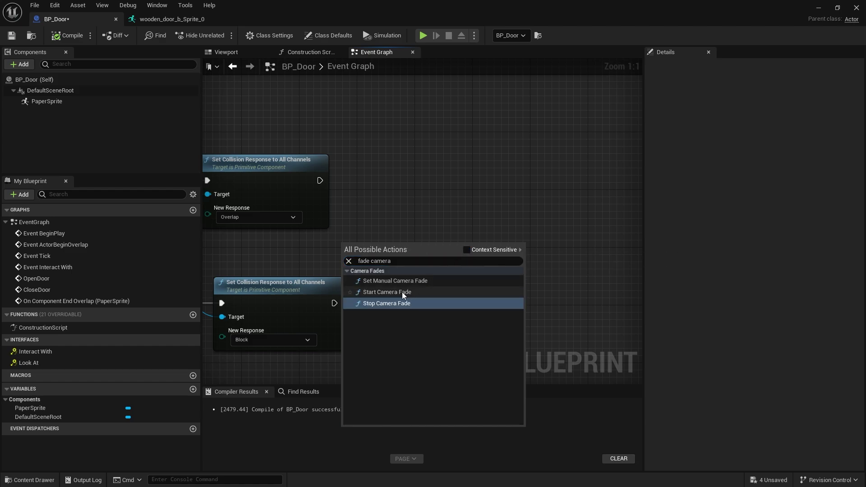
left_click(394, 292)
left_click_drag(385, 256, 464, 218)
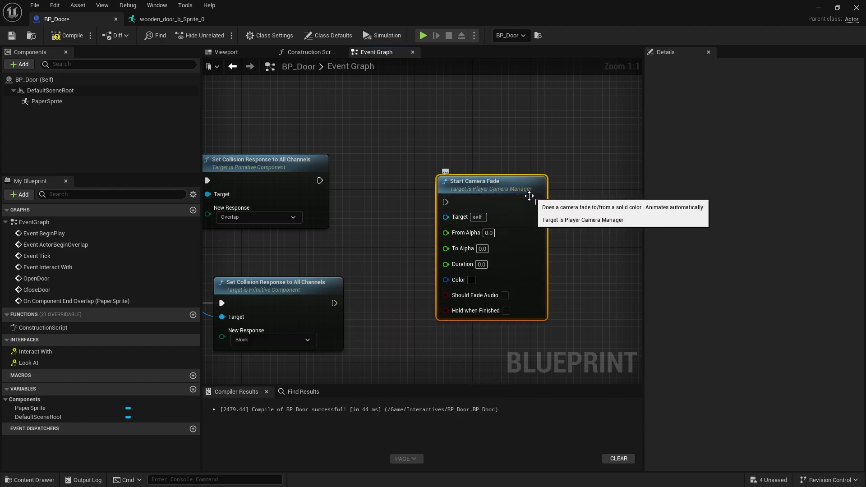
- Supply Start Camera Fade's Target from Get Player Camera Manager and run the fade after OpenDoor's Overlap collision response node
left_click_drag(461, 201, 448, 244)
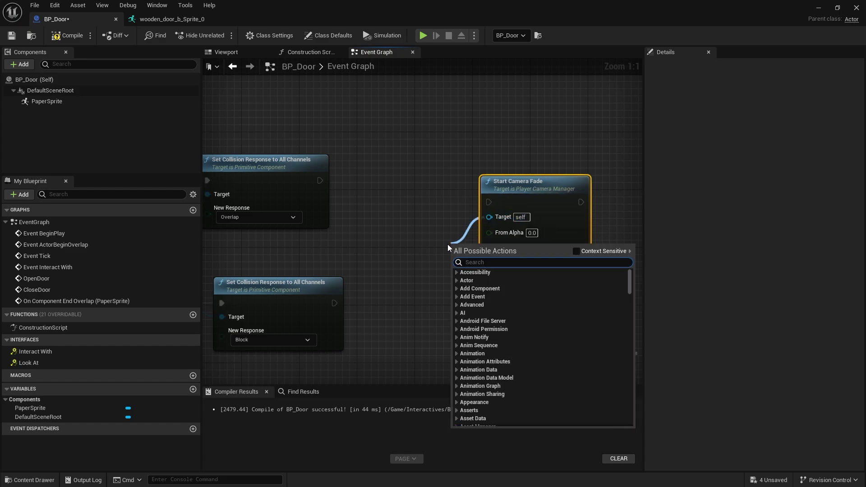
type("get player ca")
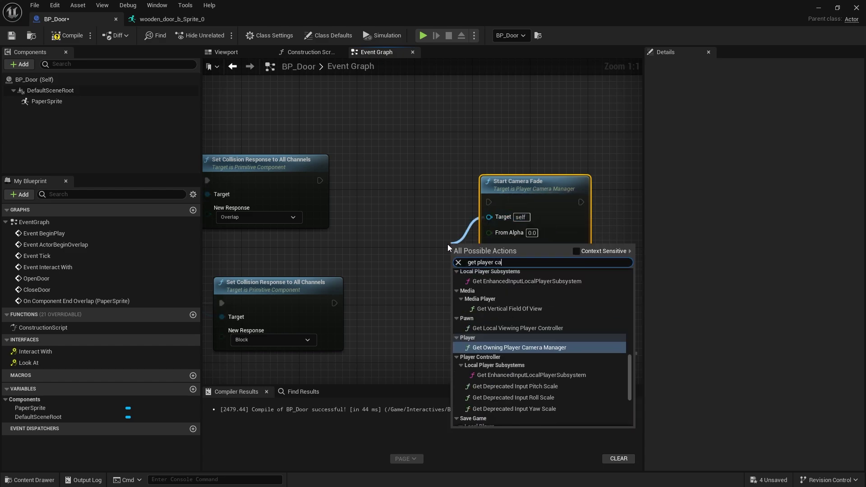
type("mera ma")
key("Up")
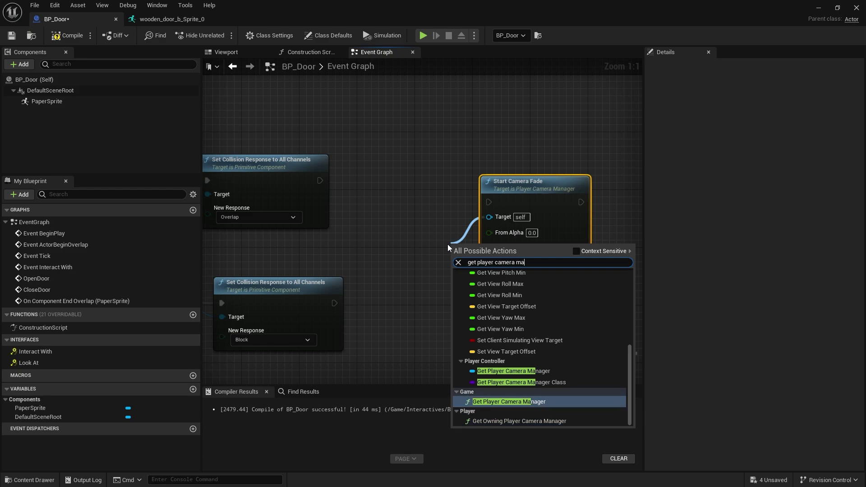
key("Return")
left_click_drag(448, 245, 325, 247)
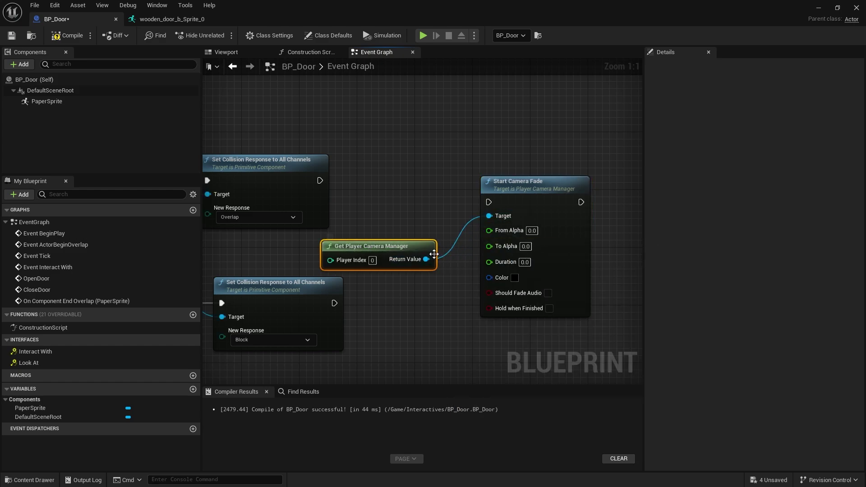
left_click_drag(489, 201, 319, 180)
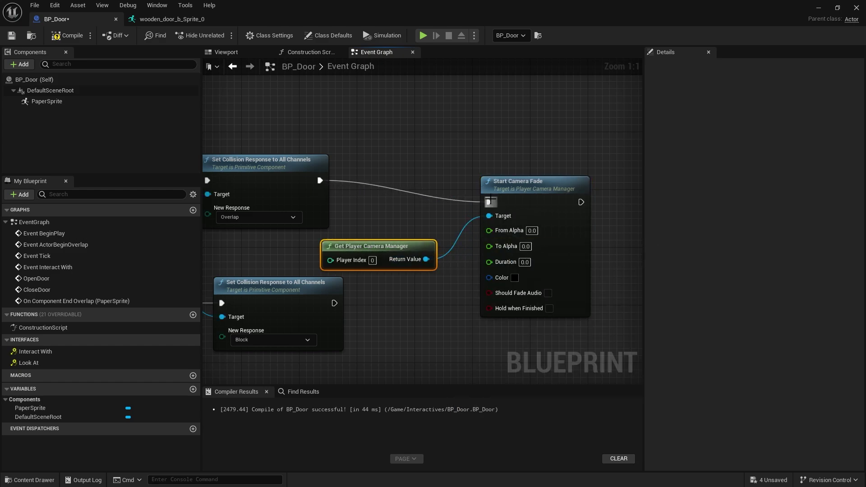
left_click_drag(512, 202, 497, 180)
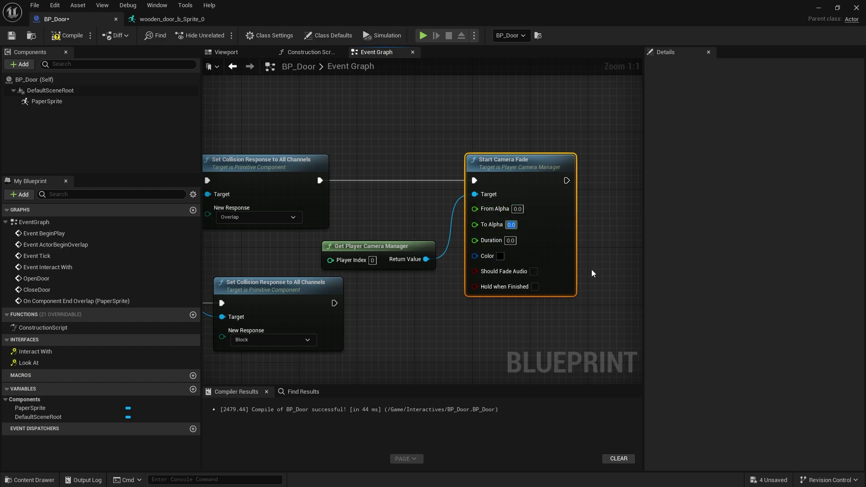
- Set the camera fade's To Alpha to 1.0 and Duration to 0.5, enable Hold when Finished, and compile and save the Blueprint
type("1")
key("Return")
left_click(510, 240)
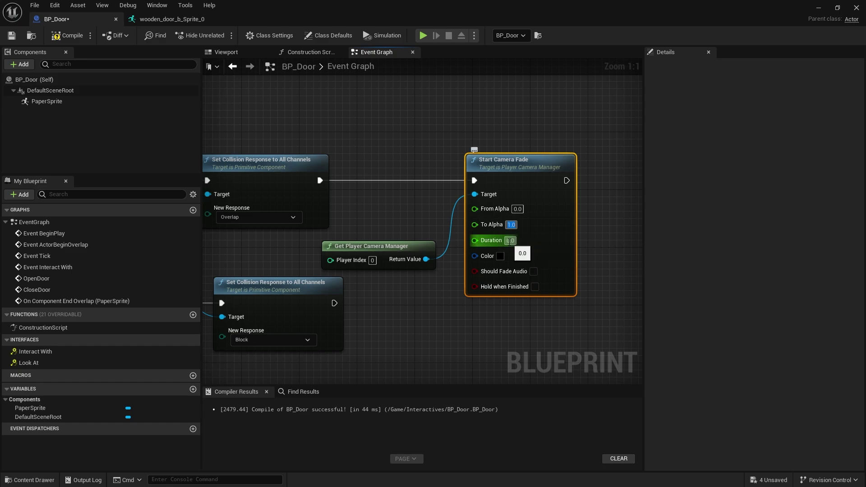
type(".")
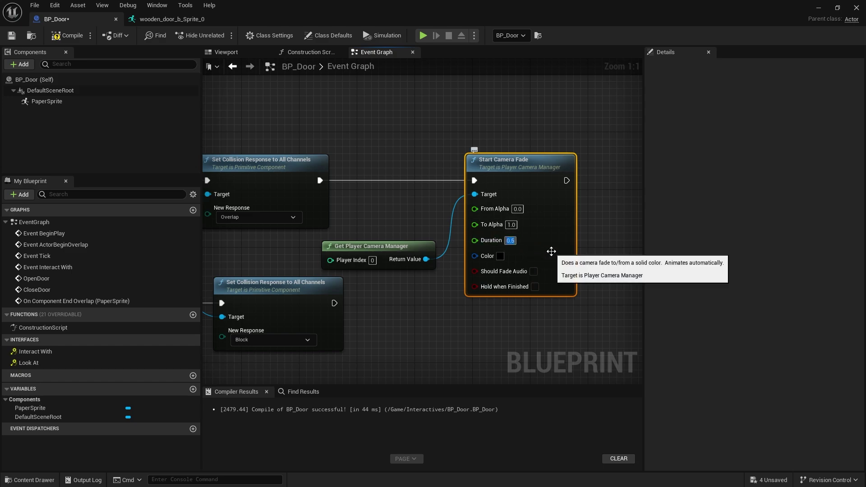
right_click_drag(538, 309, 464, 275)
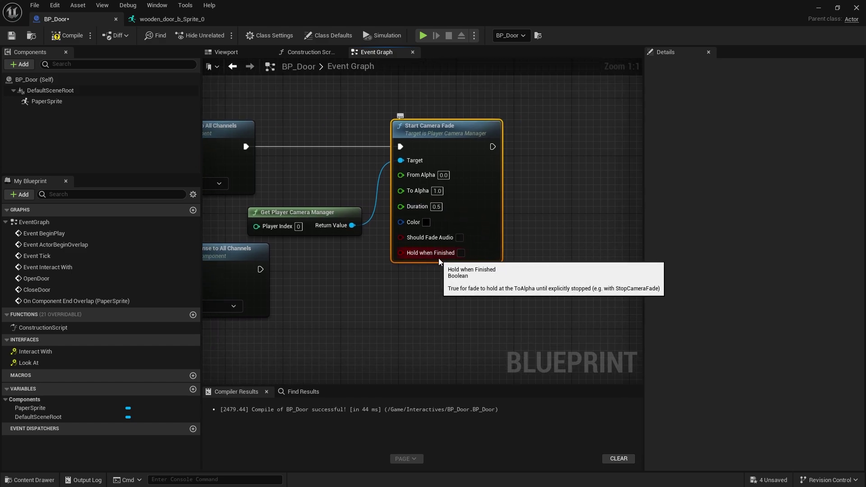
left_click(461, 253)
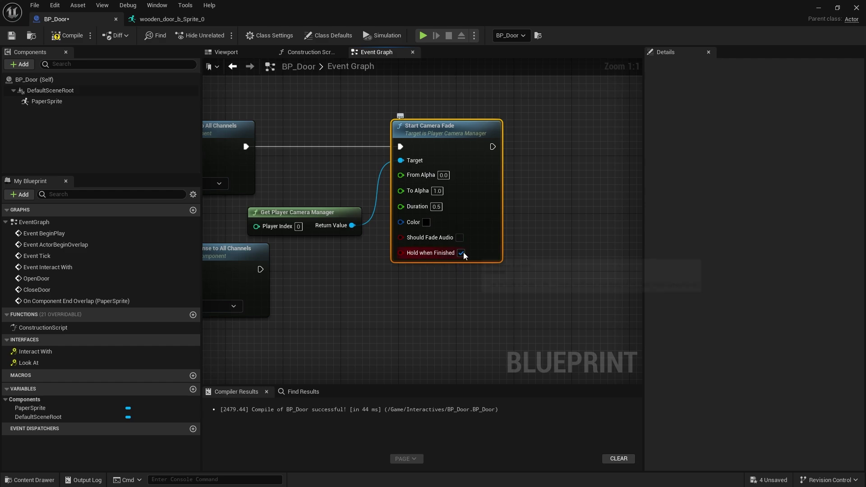
left_click(66, 35)
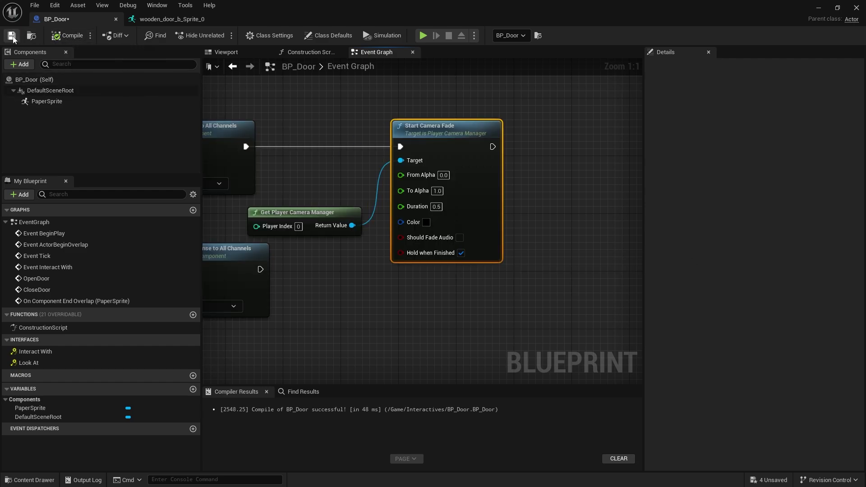
- Play the level and walk the character up to the door to test the camera fade on opening
left_click(820, 9)
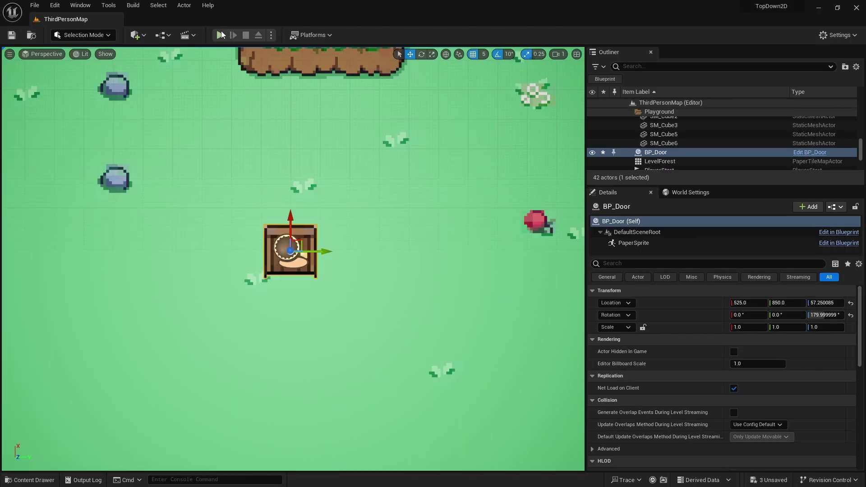
left_click(221, 35)
key("s")
key("a")
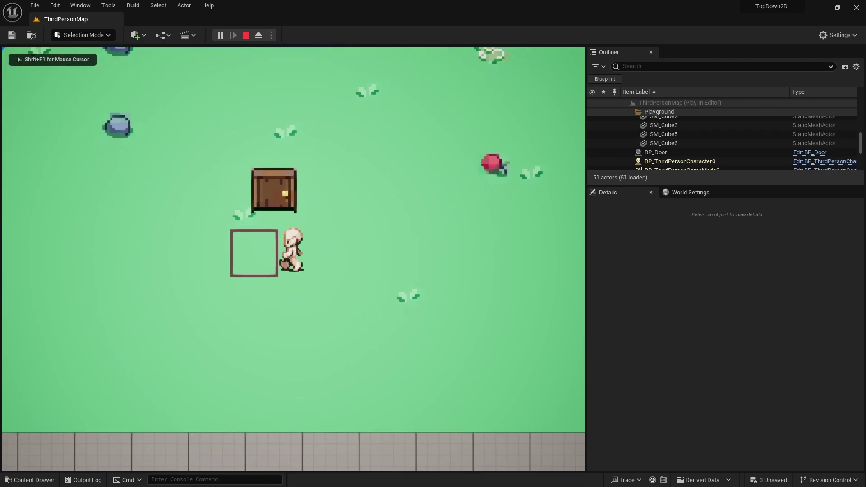
key("w")
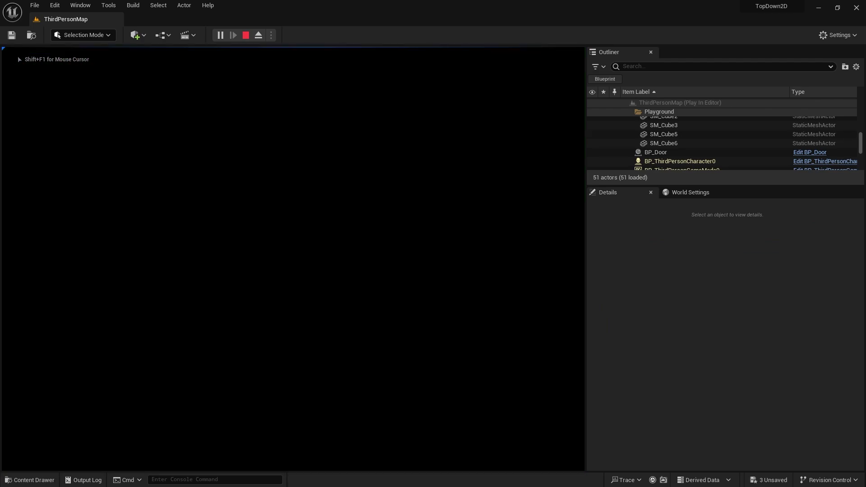